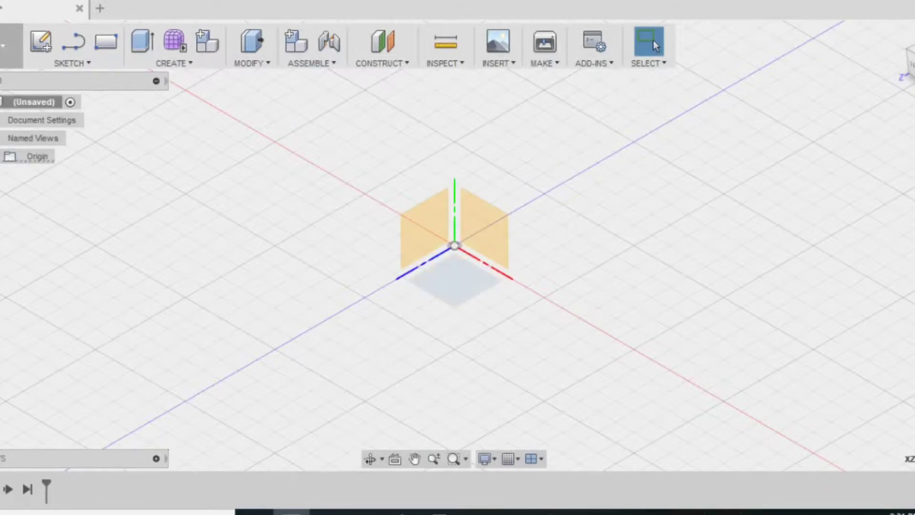
Step: Start a sketch on the horizontal origin plane and draw a center rectangle at the origin, 18 mm high and 40 mm wide
right_click(476, 274)
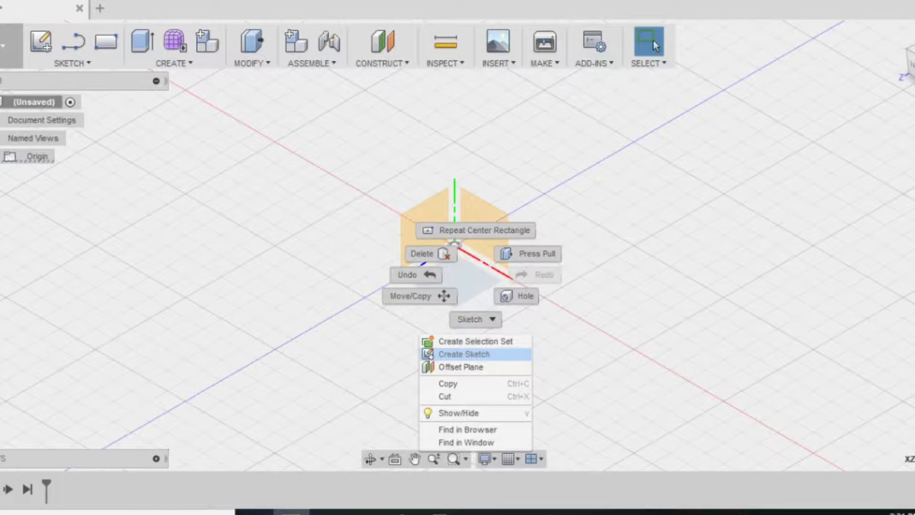
left_click(464, 354)
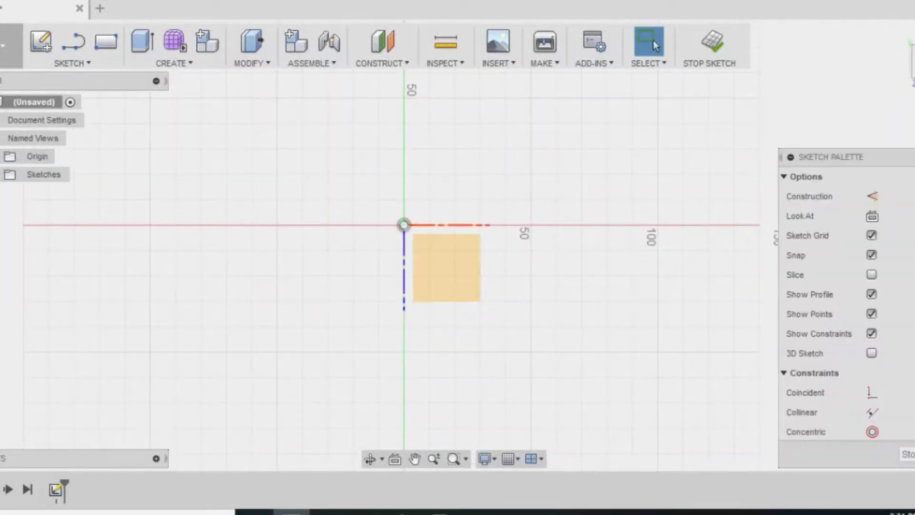
key("r")
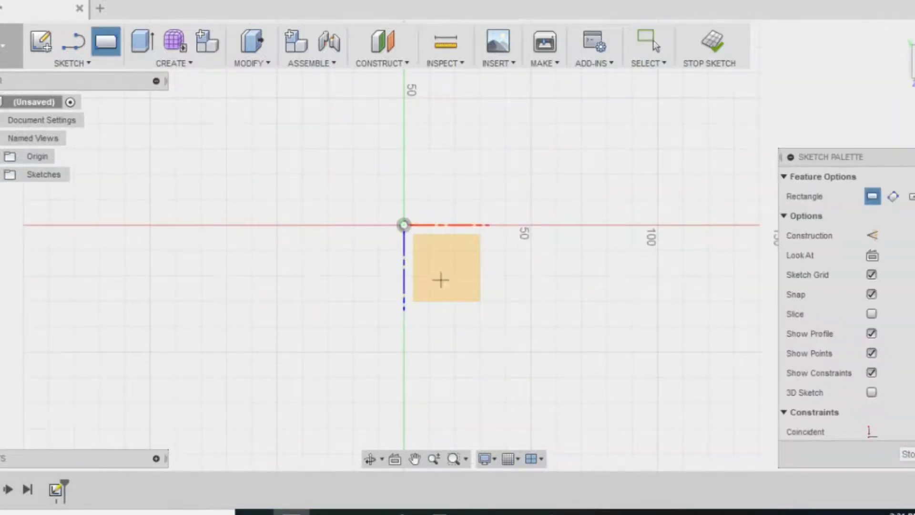
left_click(893, 196)
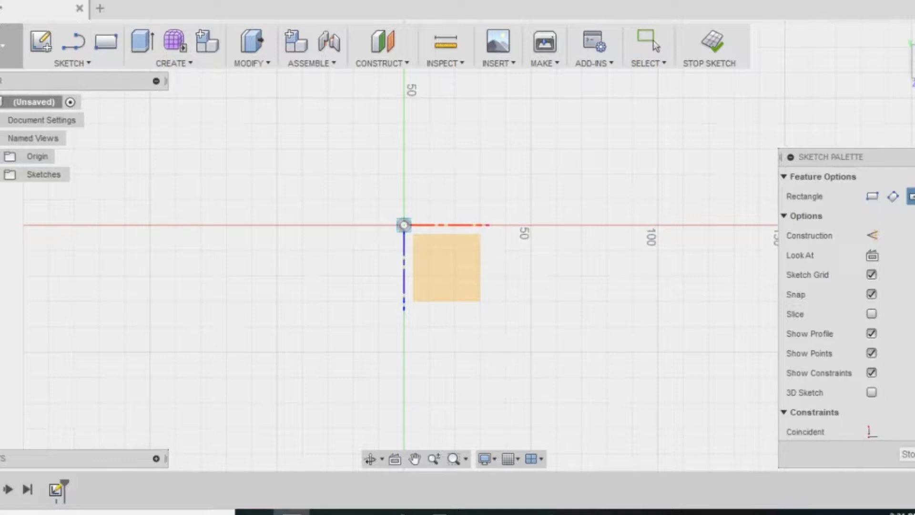
left_click(404, 225)
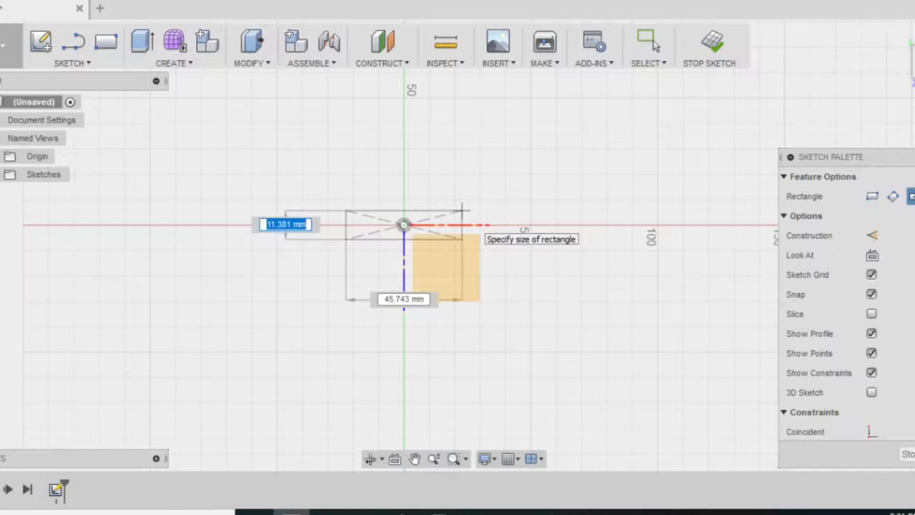
type("18")
key("Tab")
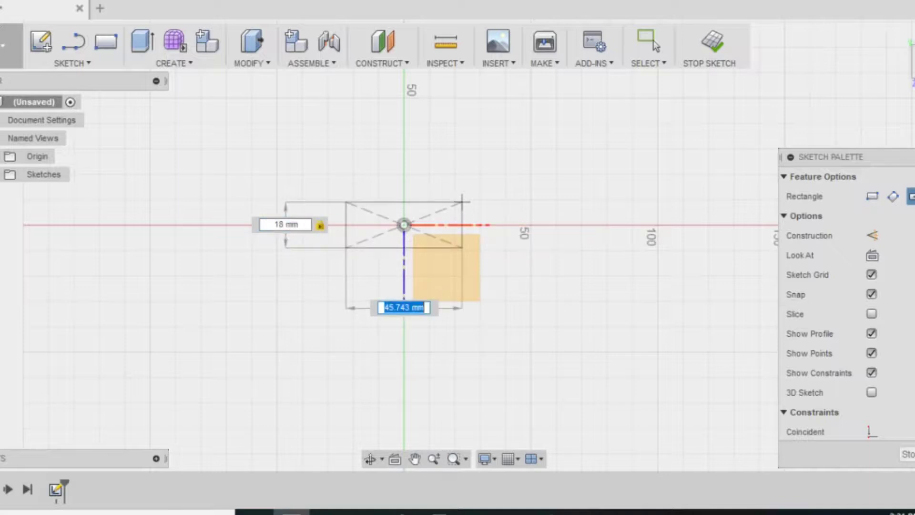
type("40")
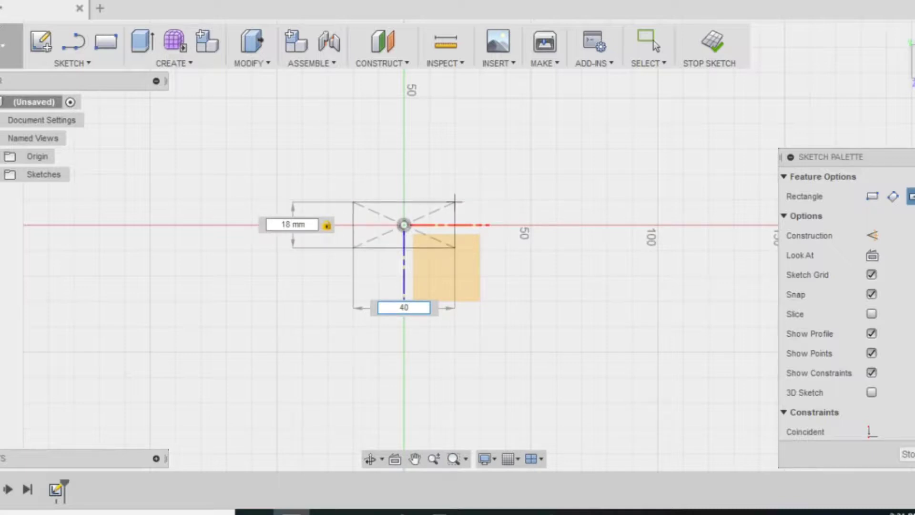
key("Return")
left_click(654, 40)
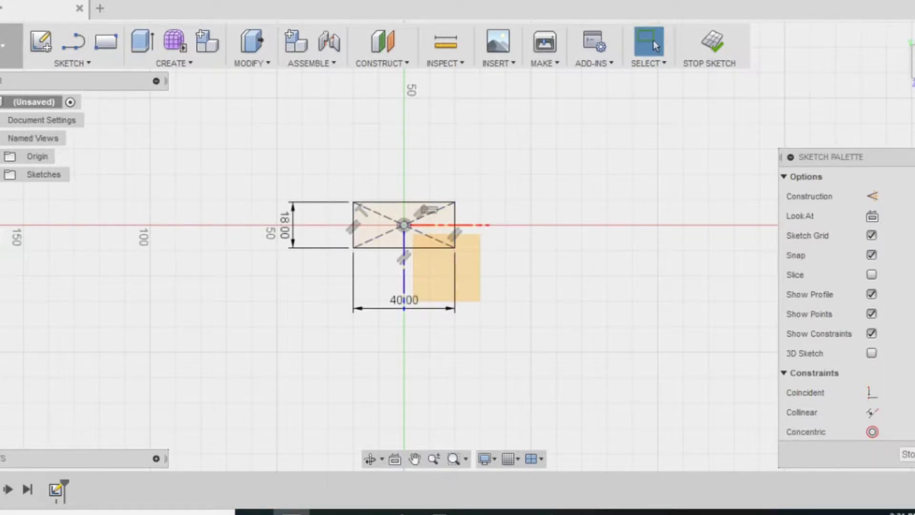
Step: Draw an 18 mm diameter circle centered on the midpoint of the rectangle's left edge
scroll(246, 226, "up", 3)
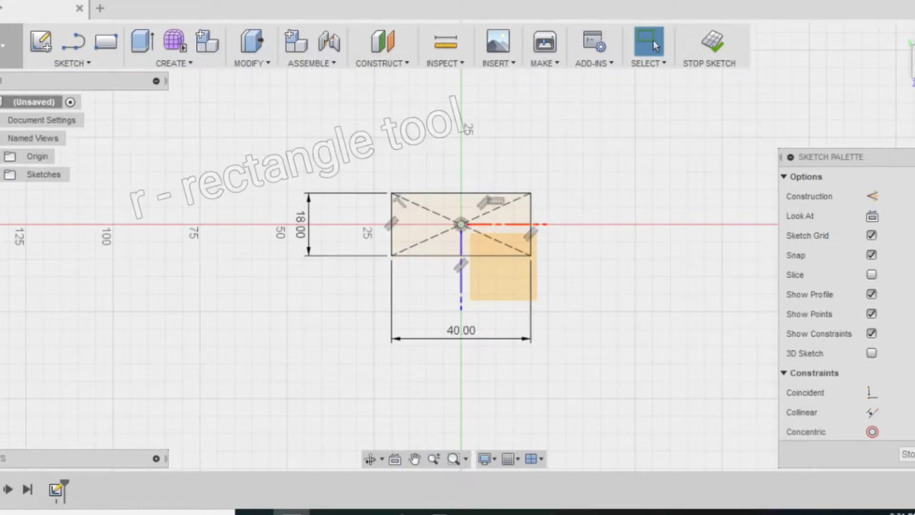
key("c")
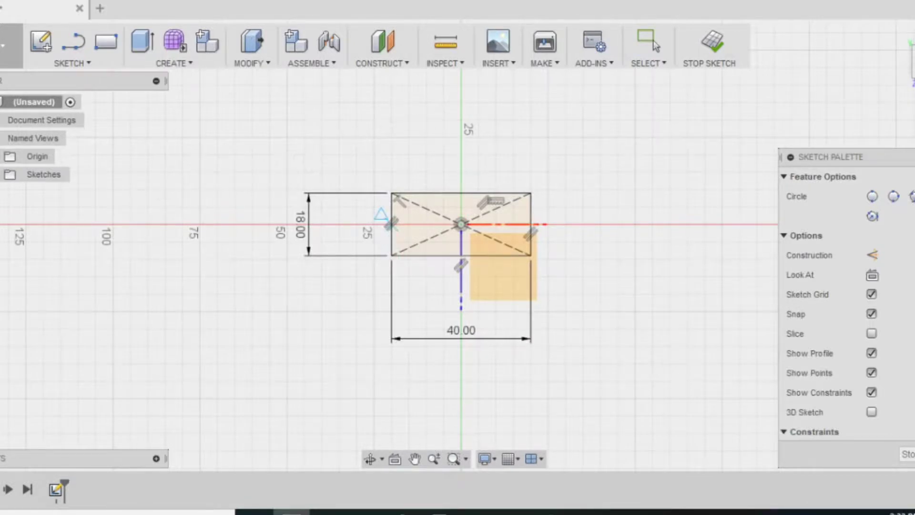
left_click(391, 225)
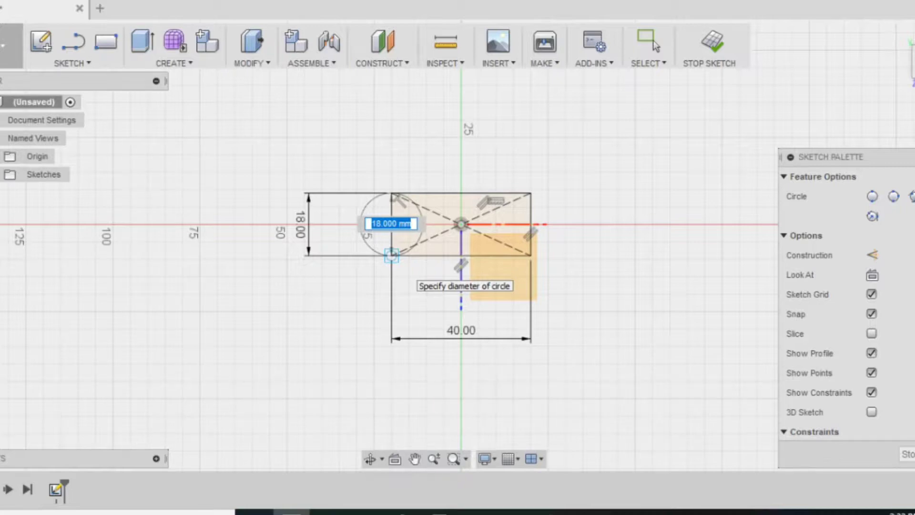
key("Return")
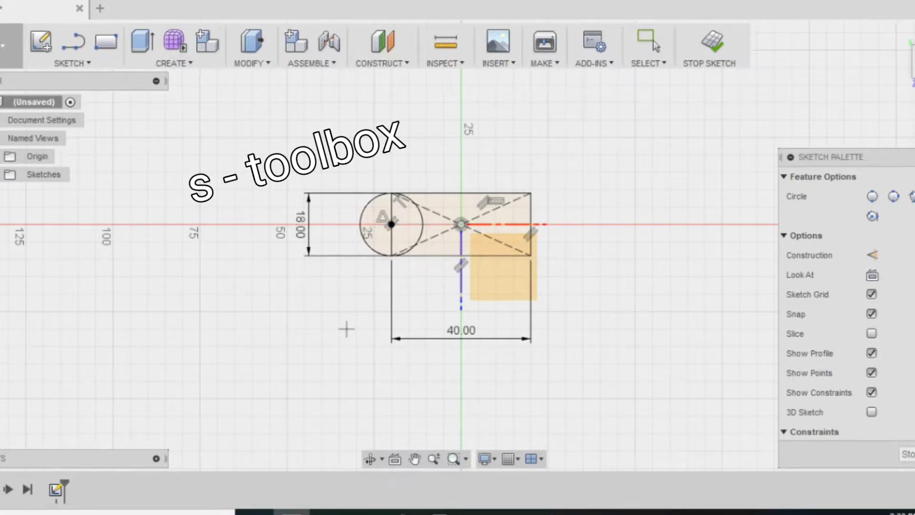
Step: Measure the circle and the distance from its center point to its outline
key("i")
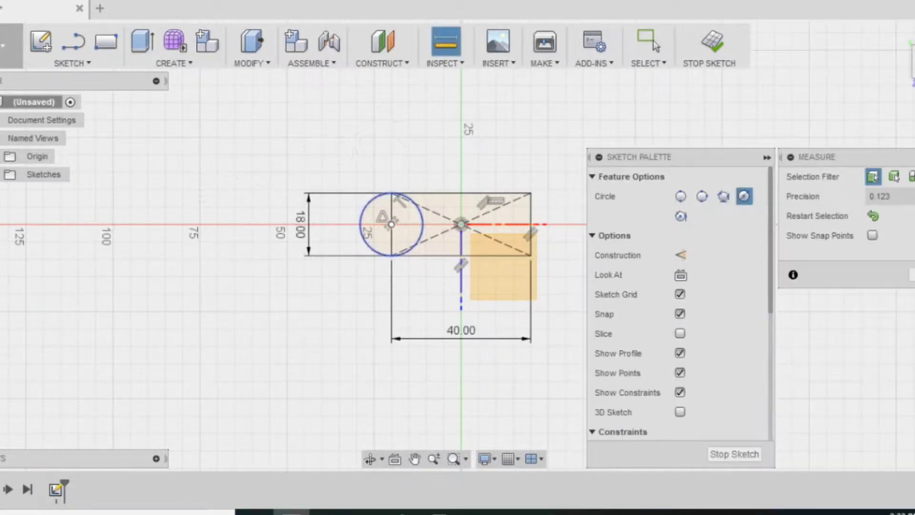
left_click(362, 234)
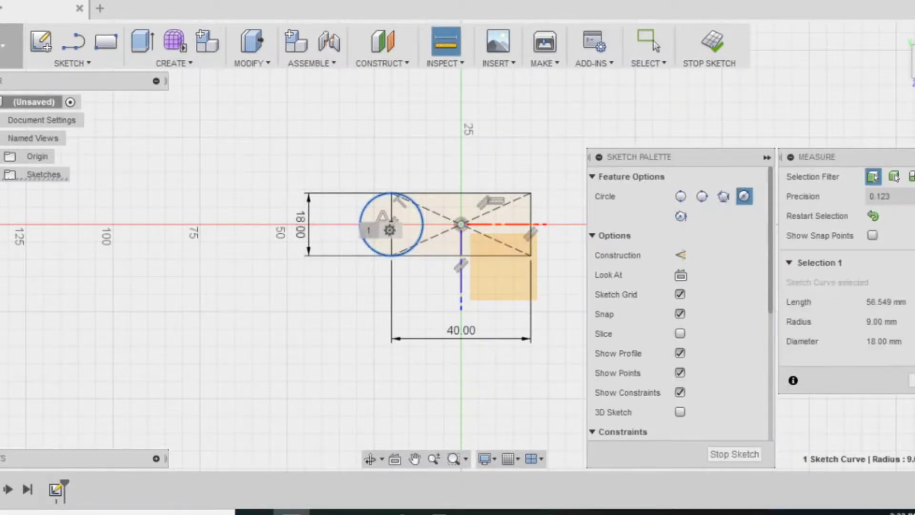
left_click(361, 224)
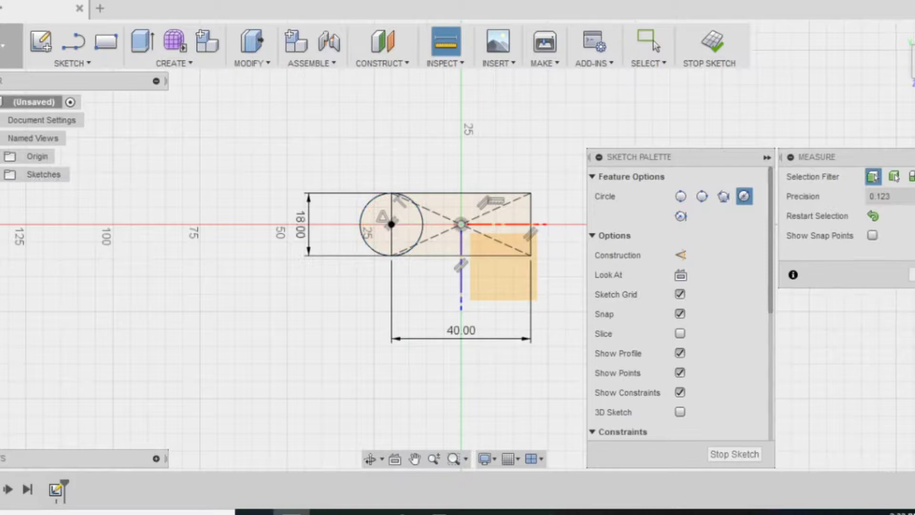
left_click(392, 225)
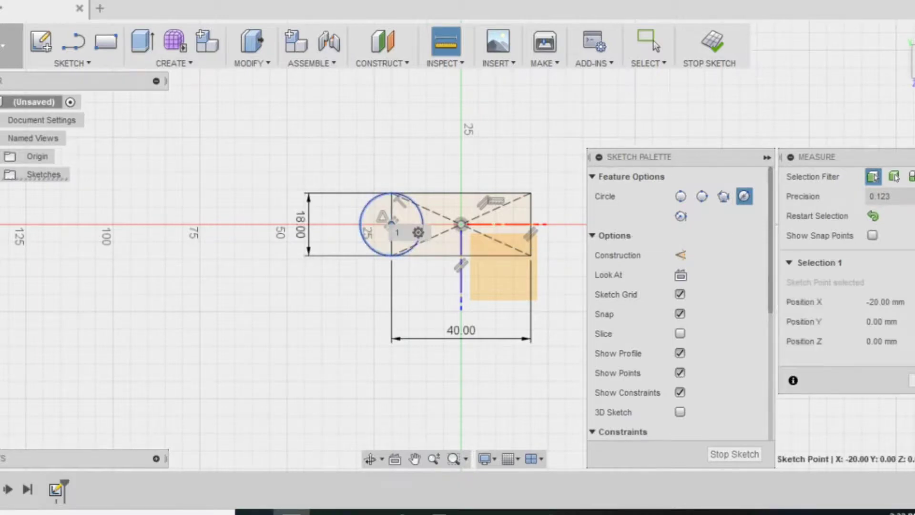
left_click(361, 230)
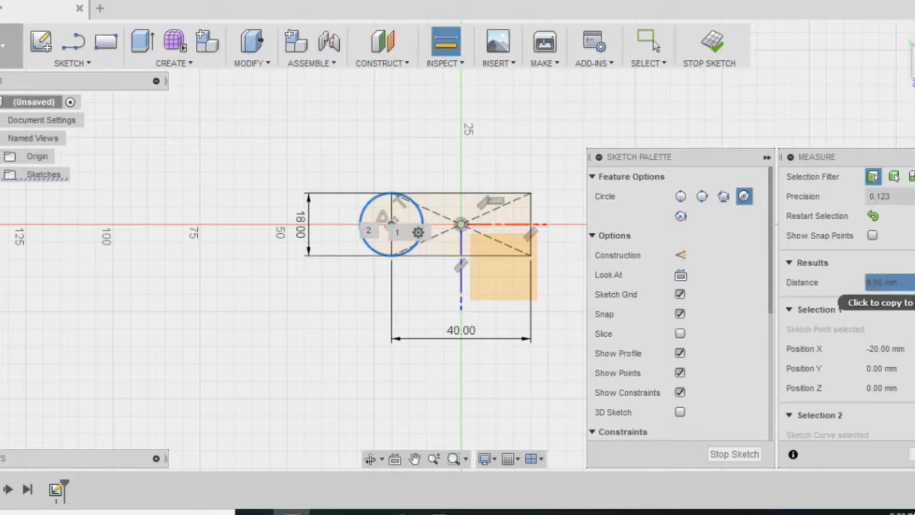
left_click(912, 454)
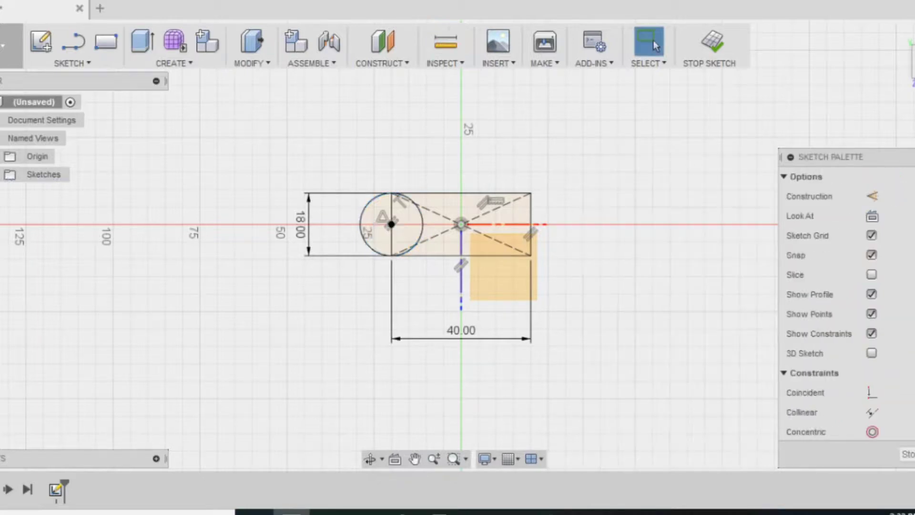
Step: Replace the circle with an ellipse centered on the left edge's midpoint, about 18 mm high and 10 mm wide
left_click(364, 208)
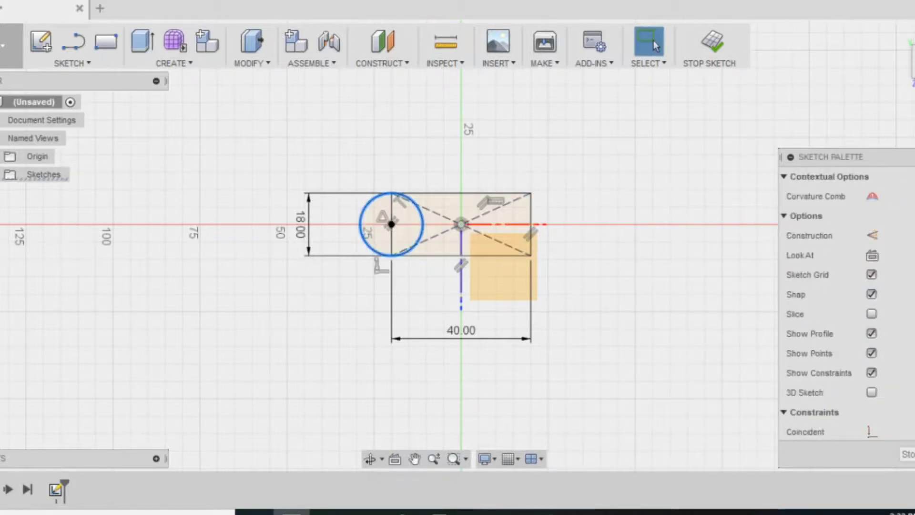
key("Delete")
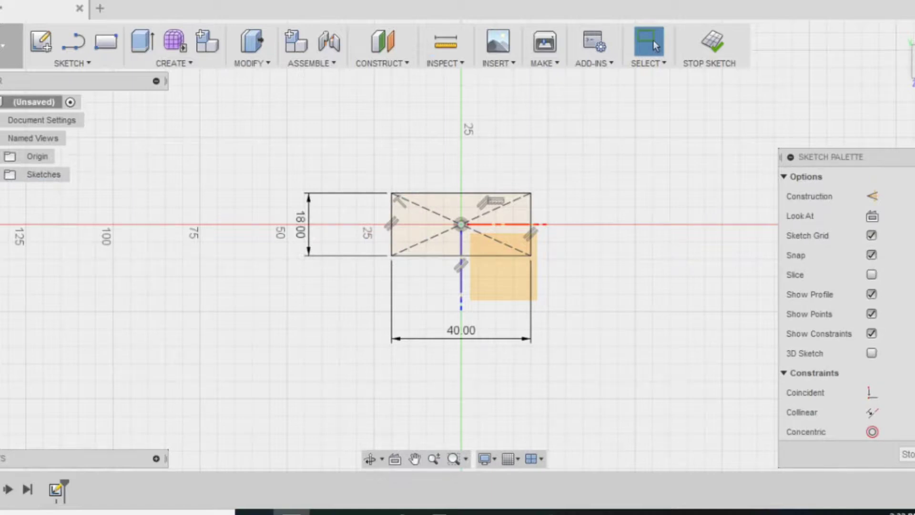
key("s")
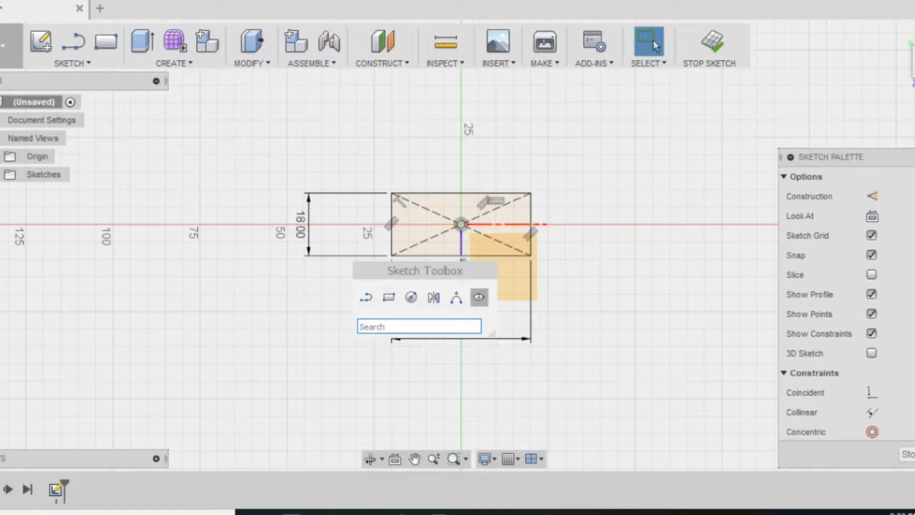
key("Escape")
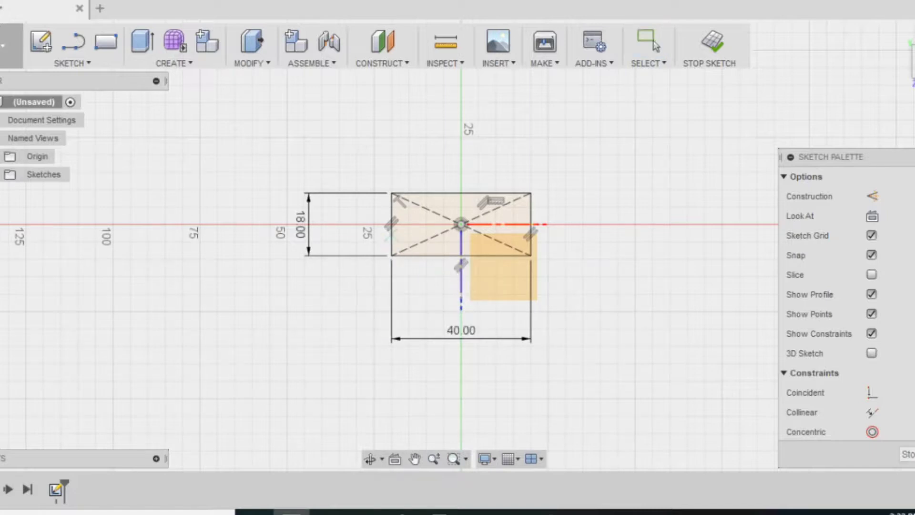
left_click(392, 224)
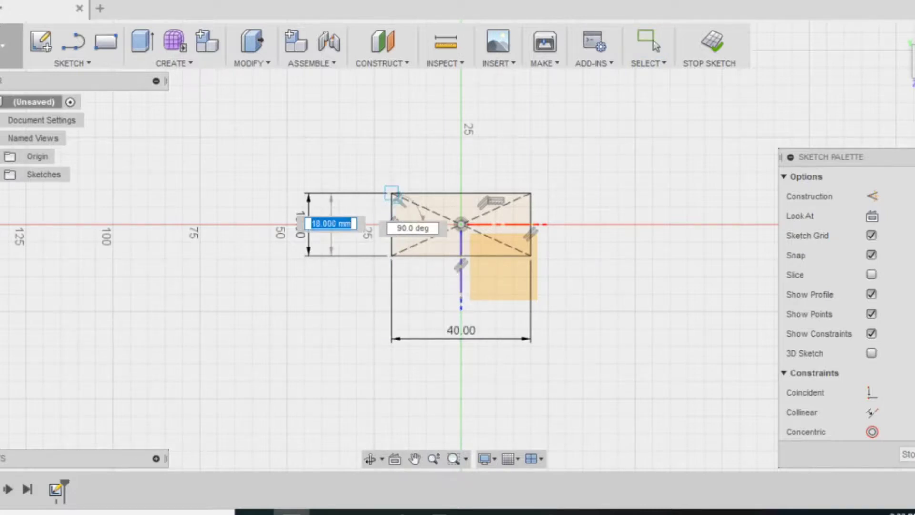
left_click(392, 193)
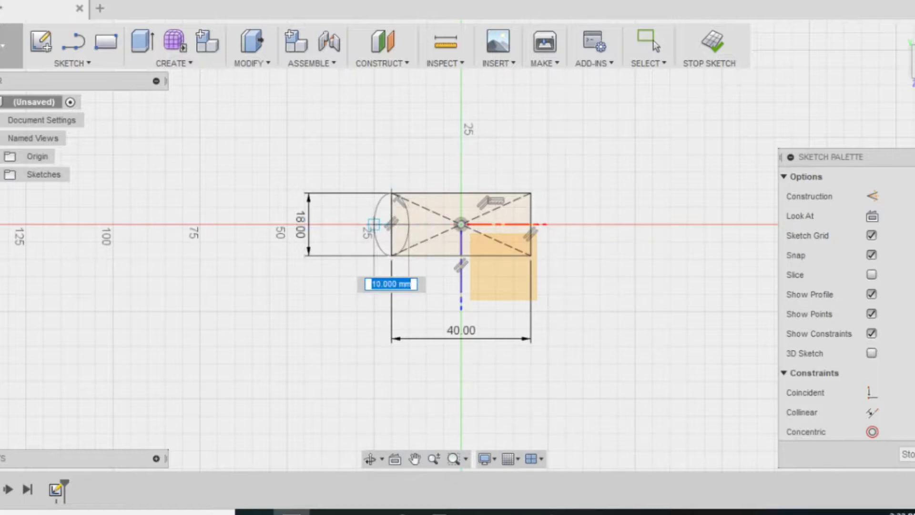
left_click(374, 224)
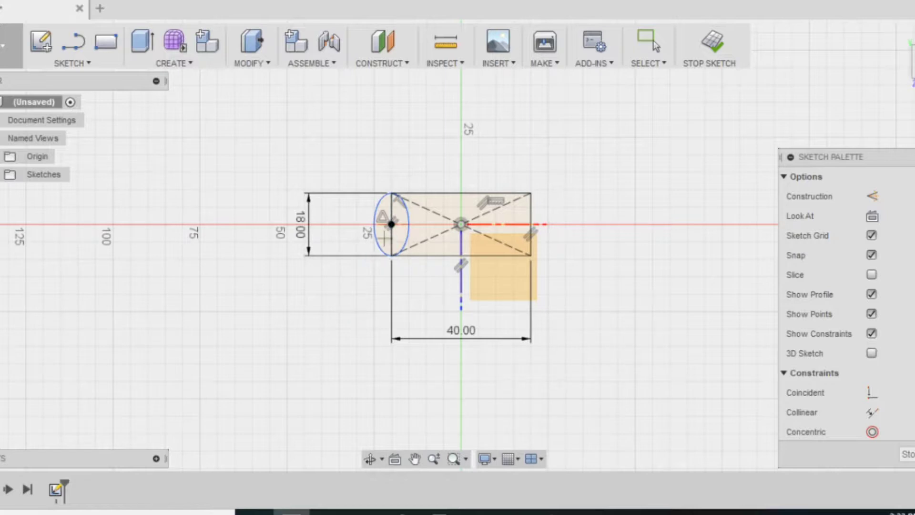
Step: Measure the distance from the ellipse's center to its outermost left point
key("i")
left_click(392, 224)
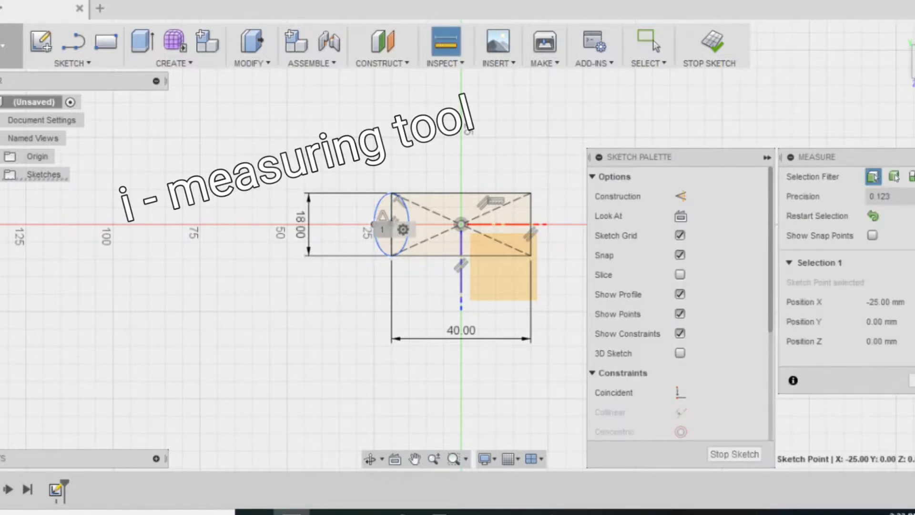
left_click(391, 224)
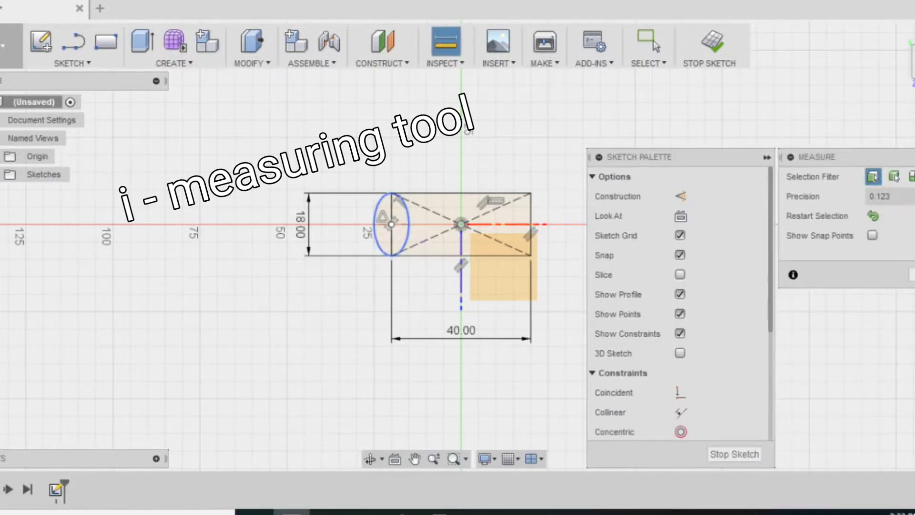
left_click(375, 224)
left_click(392, 224)
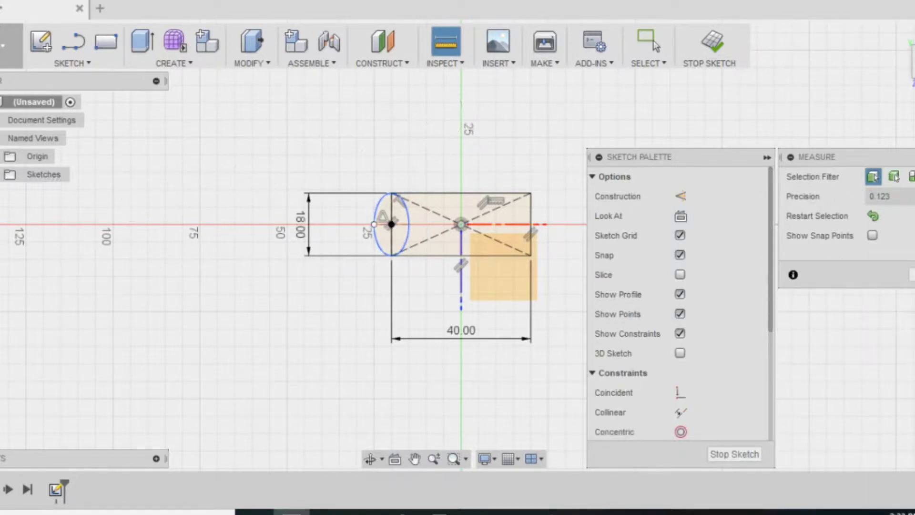
left_click(391, 224)
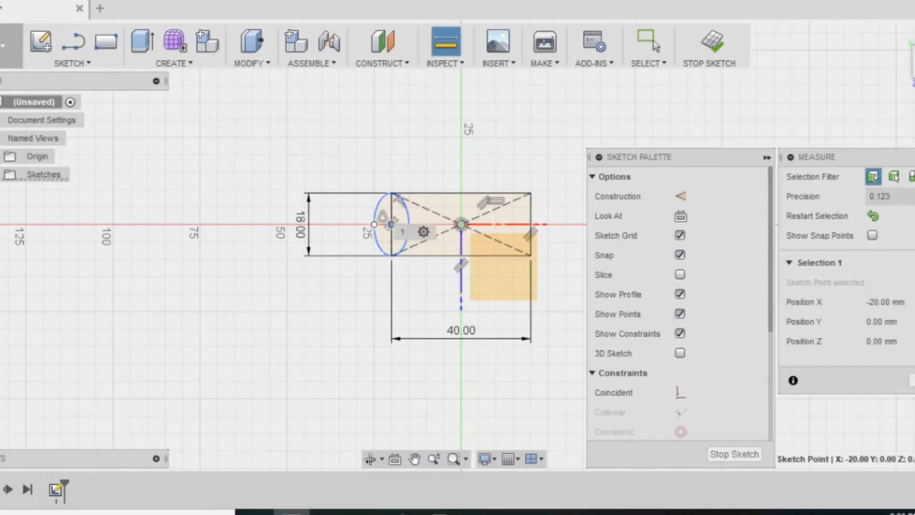
left_click(374, 224)
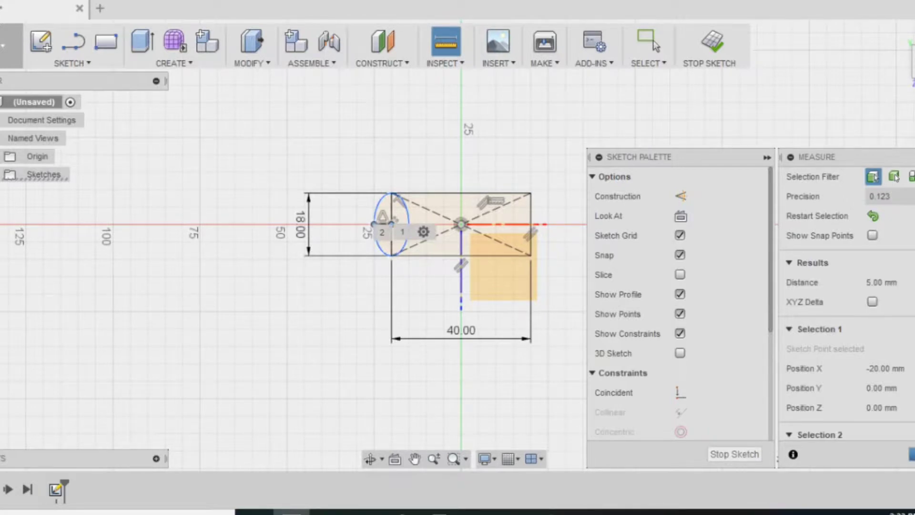
key("Escape")
Step: Delete the ellipse and draw an 18 mm diameter circle centered on the midpoint of the rectangle's left edge
left_click(376, 209)
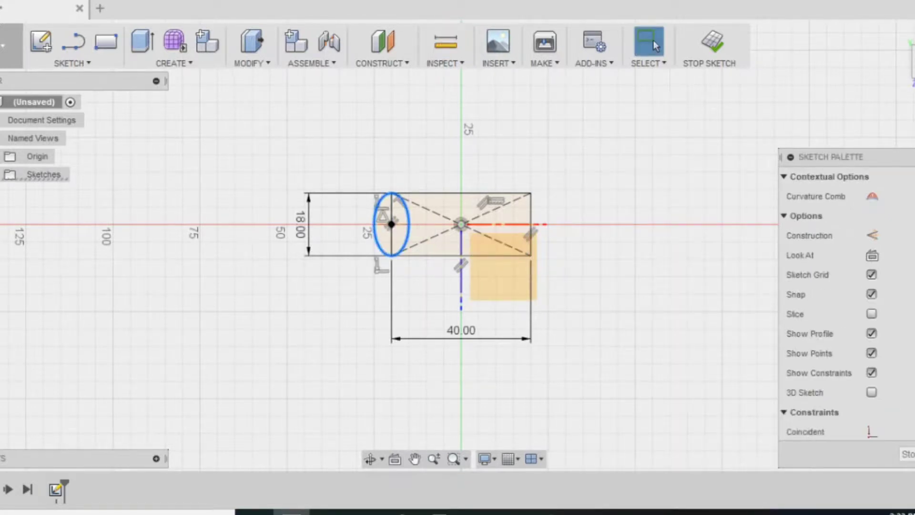
key("Delete")
key("c")
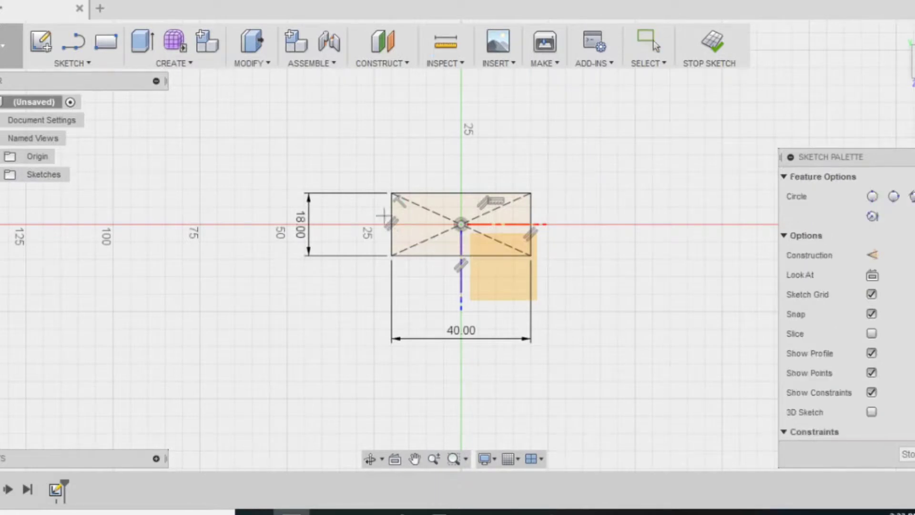
left_click(391, 224)
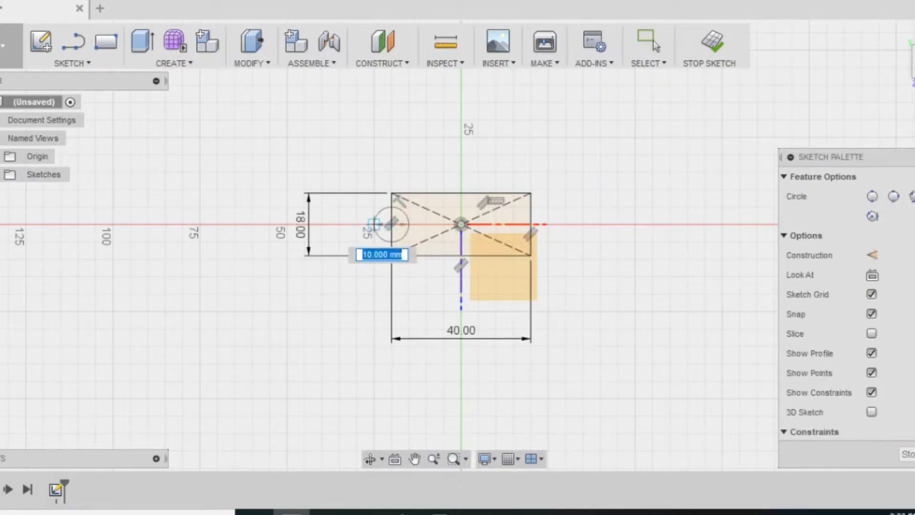
type("18")
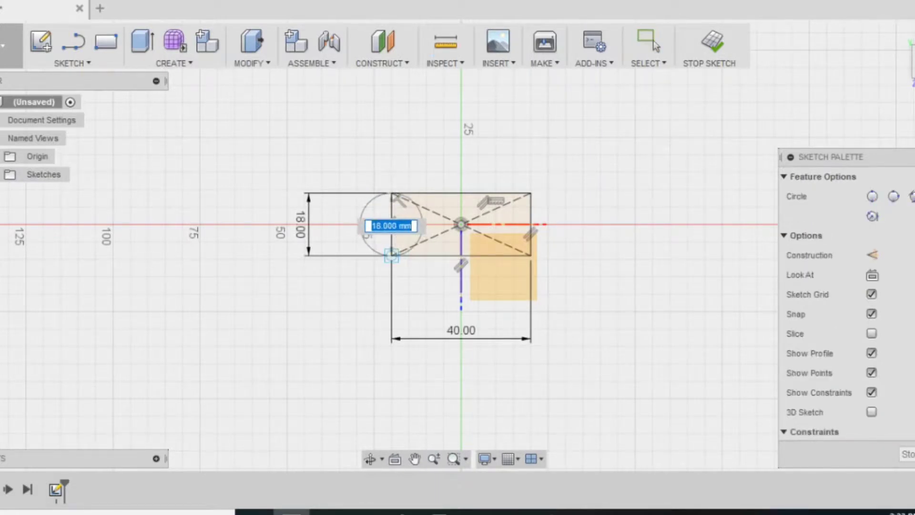
key("Return")
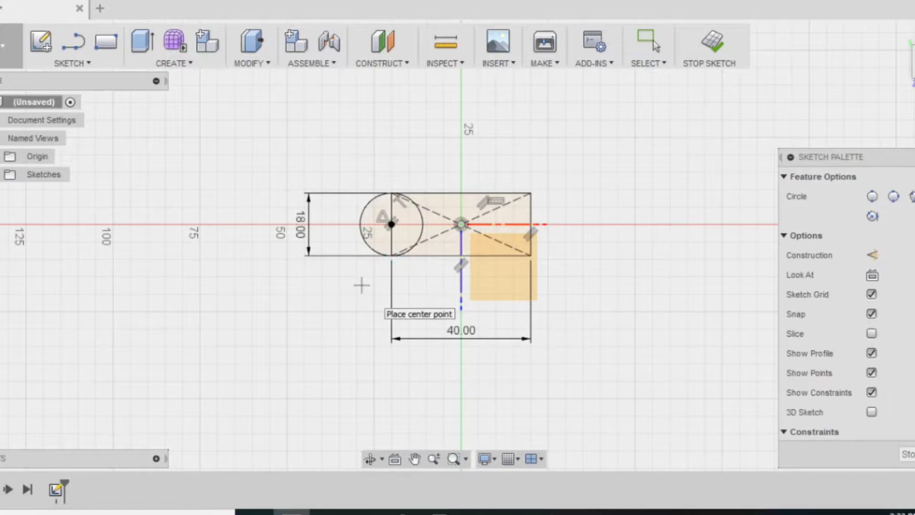
Step: Draw a 10 mm horizontal line extending outward from the upper right corner of the 18 by 40 mm rectangle
middle_click_drag(353, 287, 311, 300)
scroll(307, 288, "down", 1)
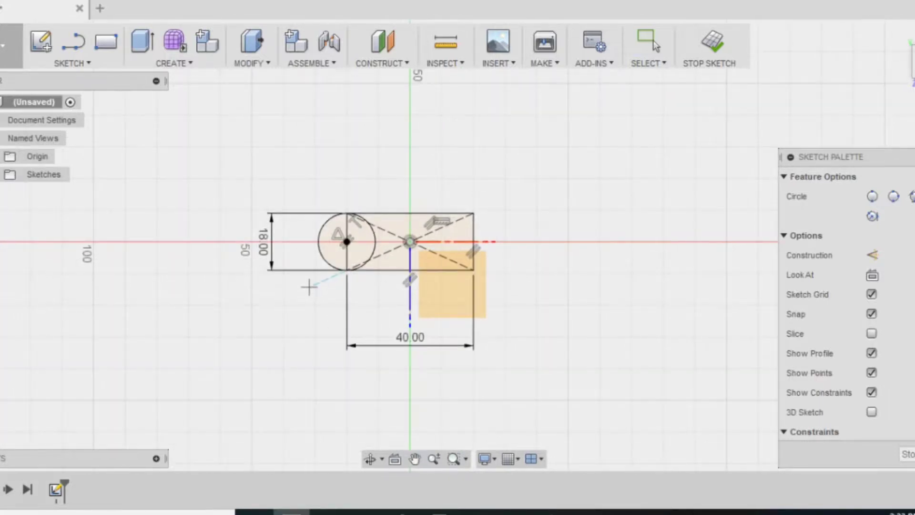
key("Escape")
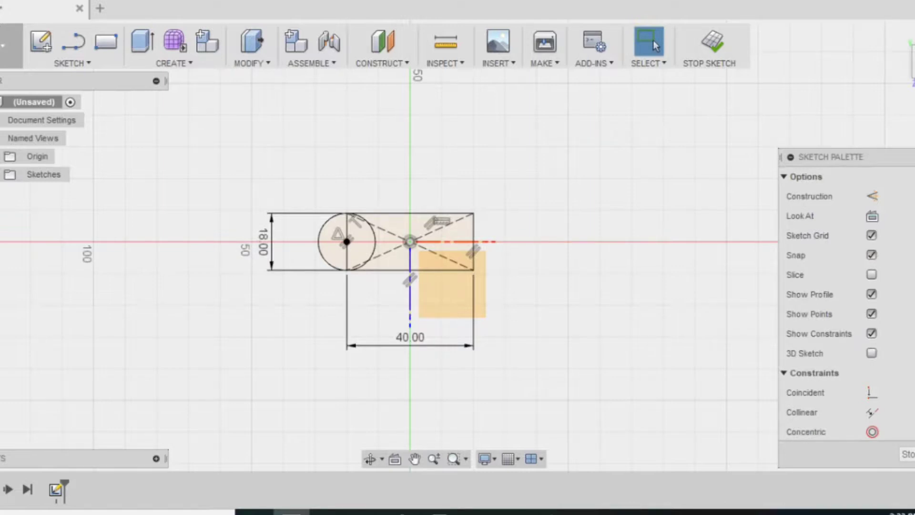
middle_click_drag(410, 286, 353, 297)
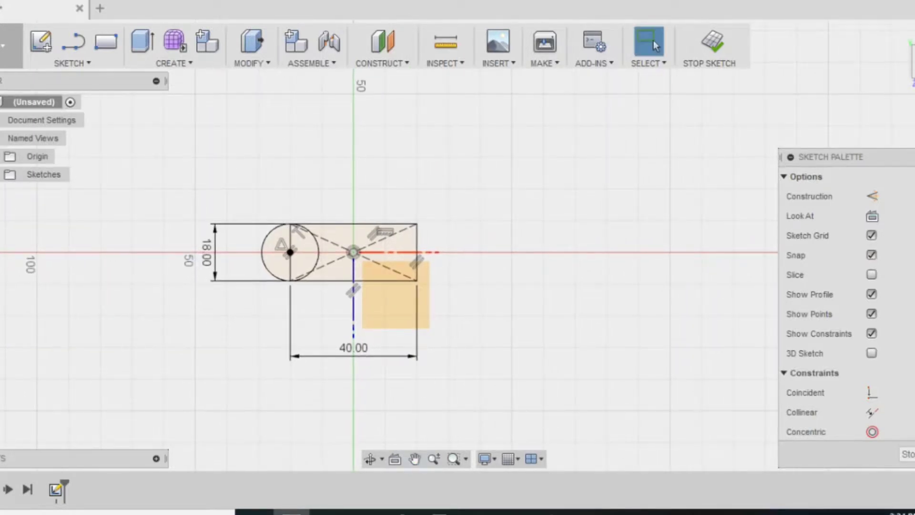
scroll(466, 286, "up", 1)
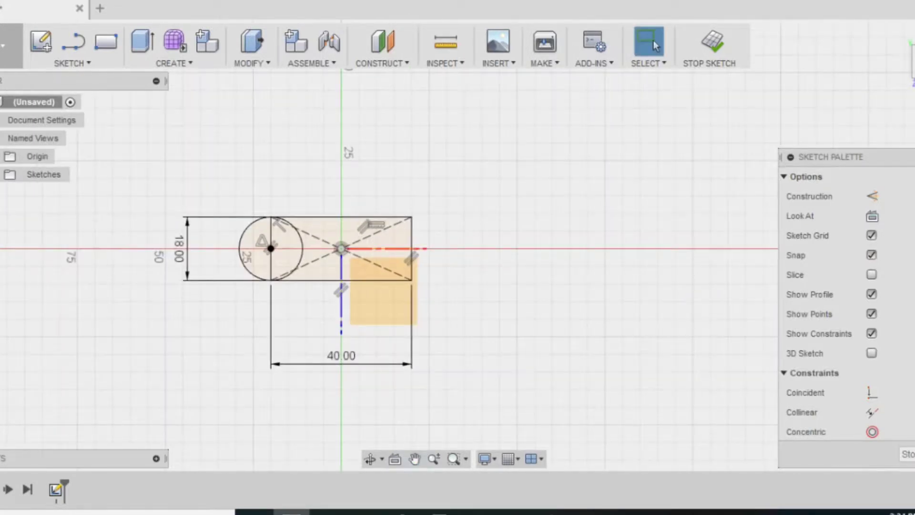
key("l")
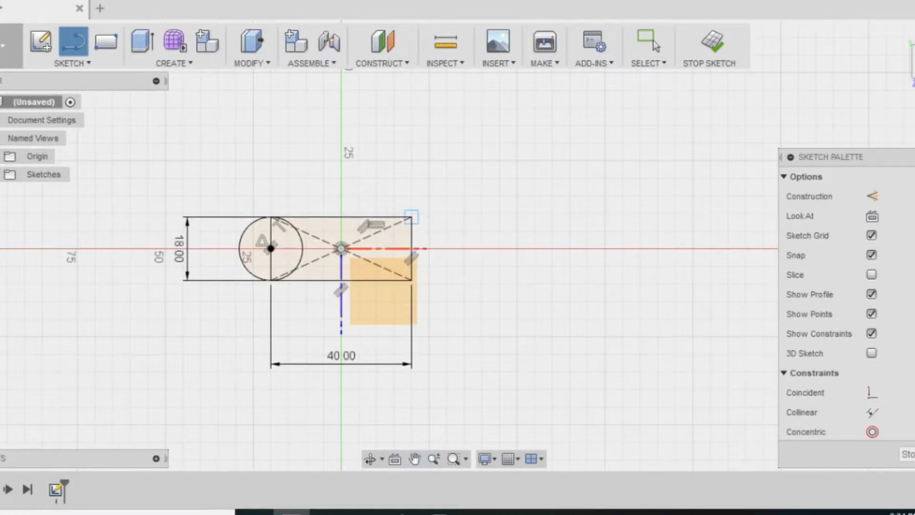
left_click(412, 218)
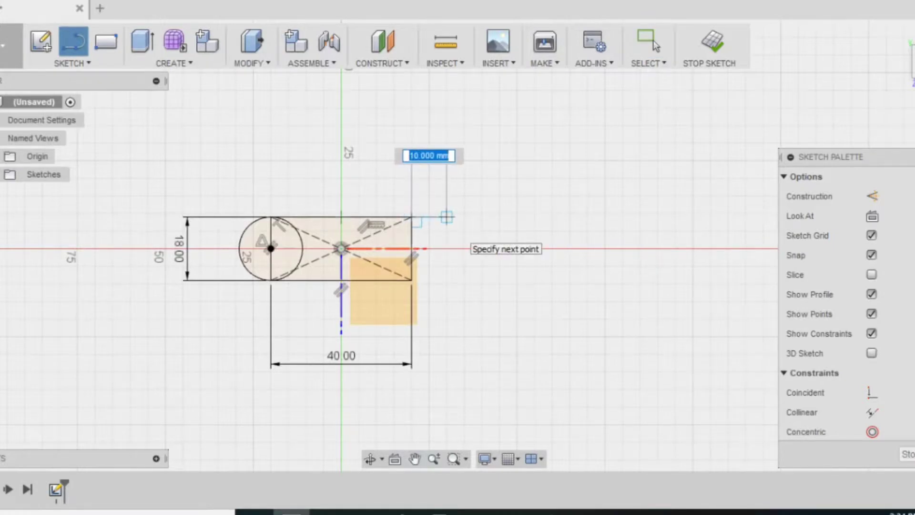
left_click(446, 217)
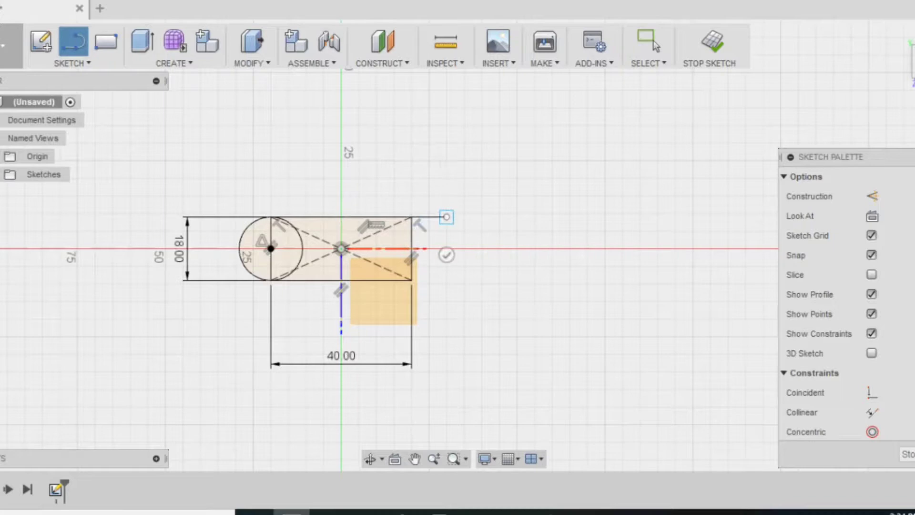
scroll(449, 212, "up", 3)
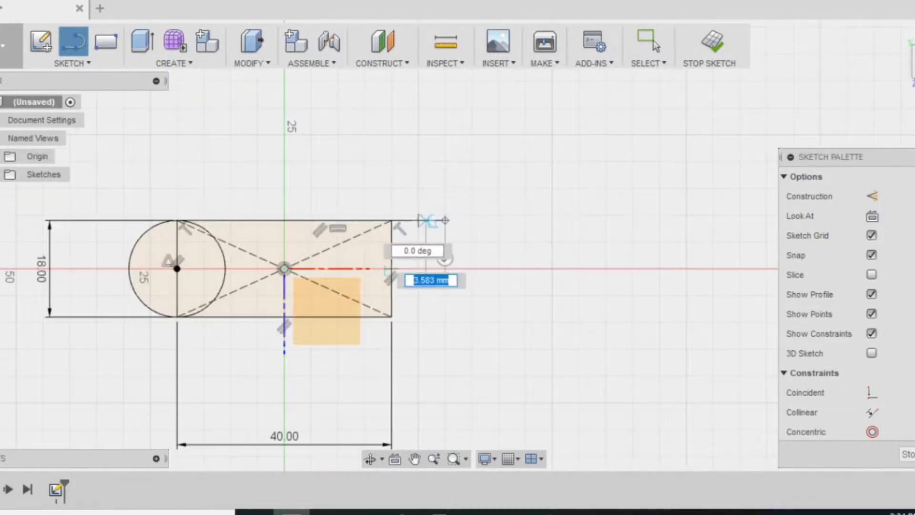
key("Escape")
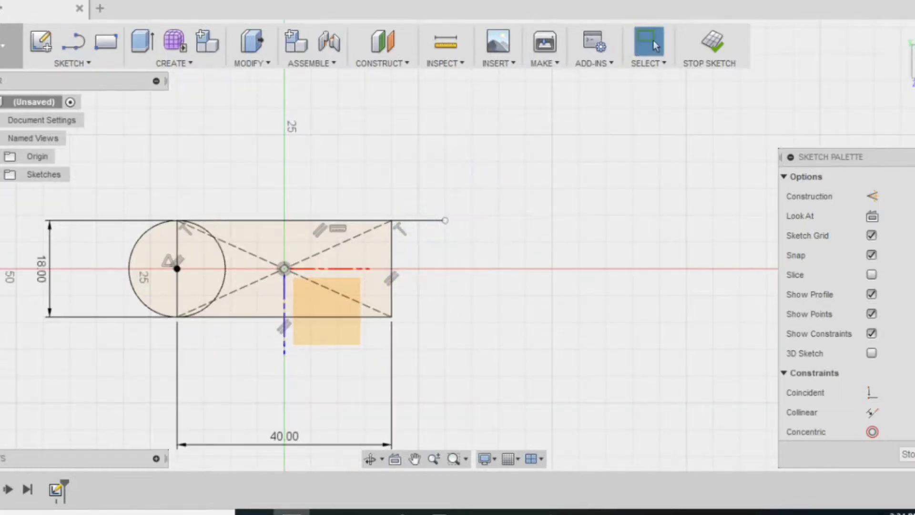
Step: Convert the 10 mm line extending from the rectangle's upper right corner into a construction line
left_click(418, 220)
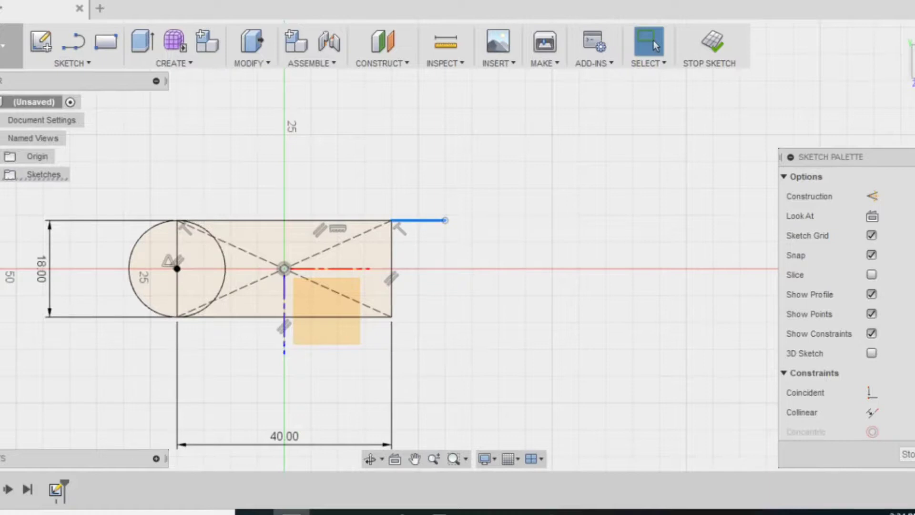
key("x")
key("Escape")
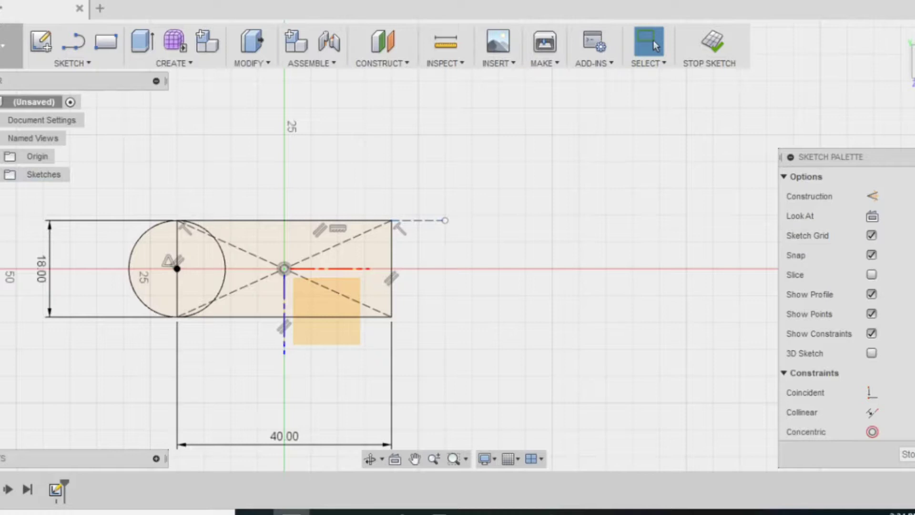
Step: Draw a vertical line between the horizontal axis and the outer end of the 10 mm construction line, and make it construction geometry
key("l")
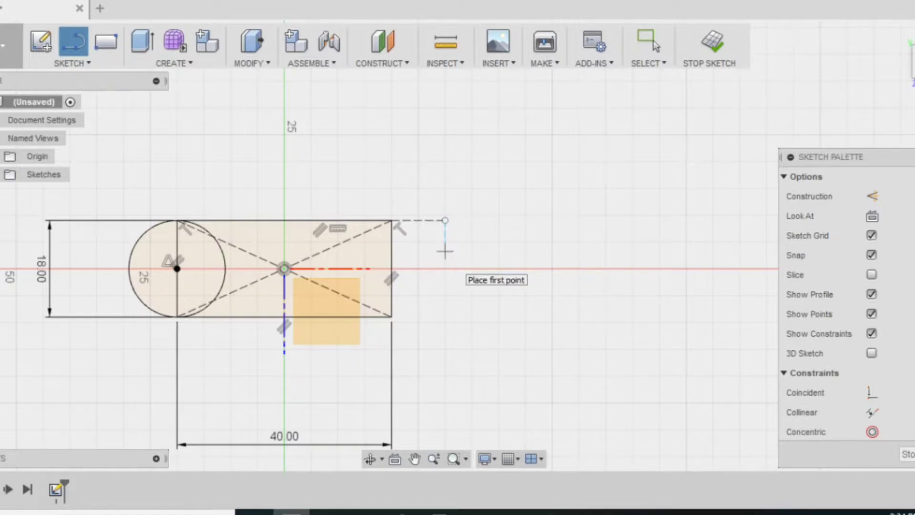
key("Escape")
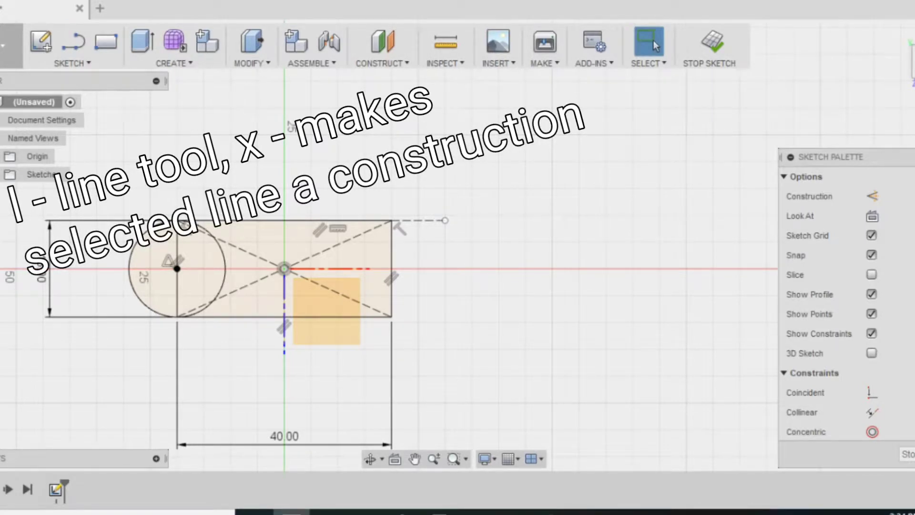
key("l")
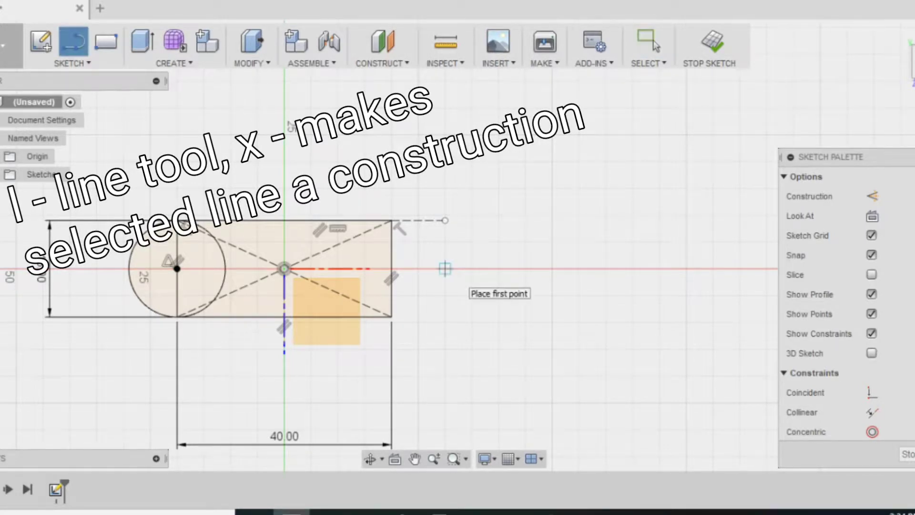
left_click(445, 269)
left_click(445, 221)
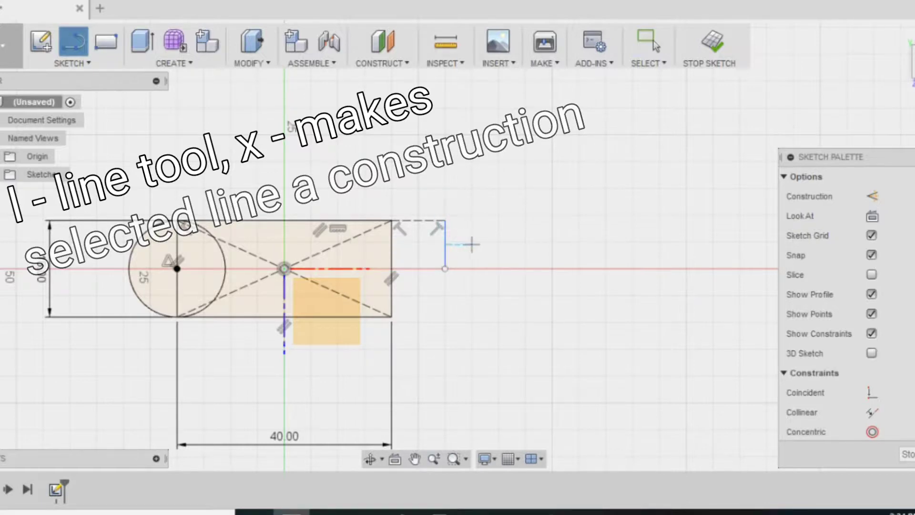
key("Escape")
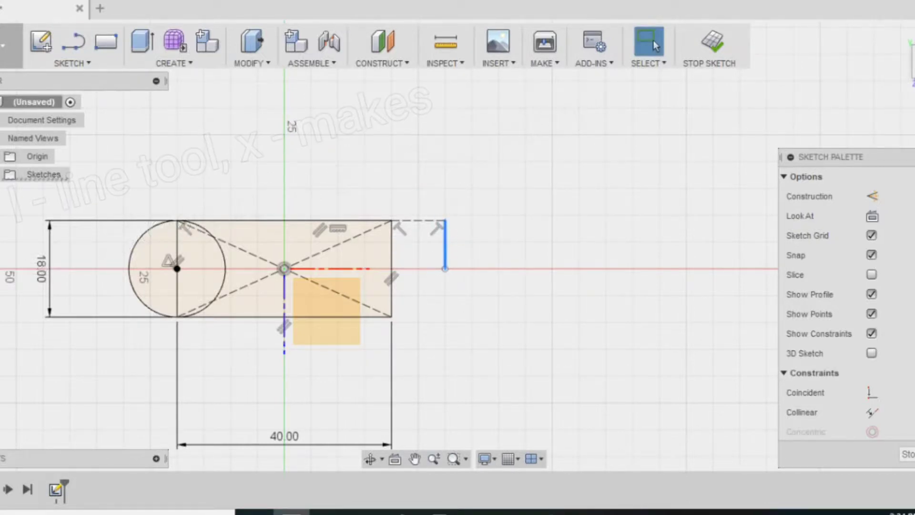
key("x")
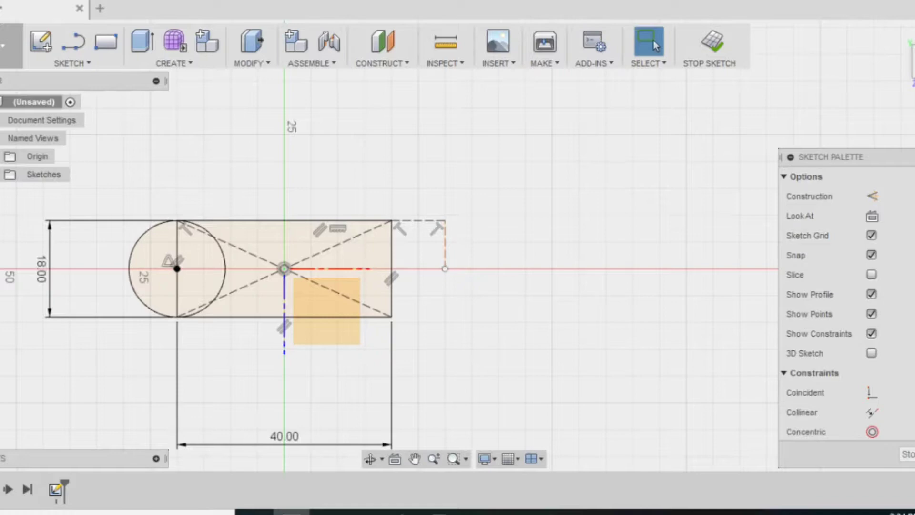
Step: Draw a 4 mm line straight up from the lower end of the vertical construction line
key("l")
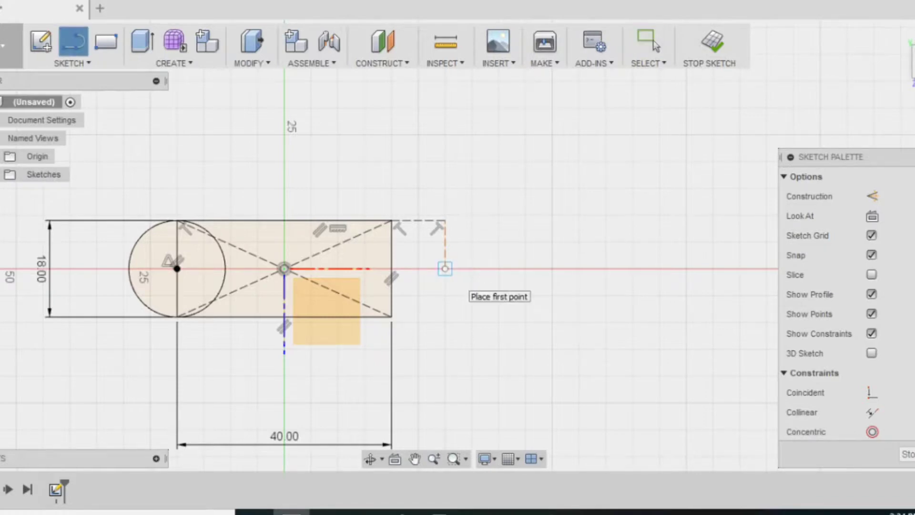
left_click(445, 269)
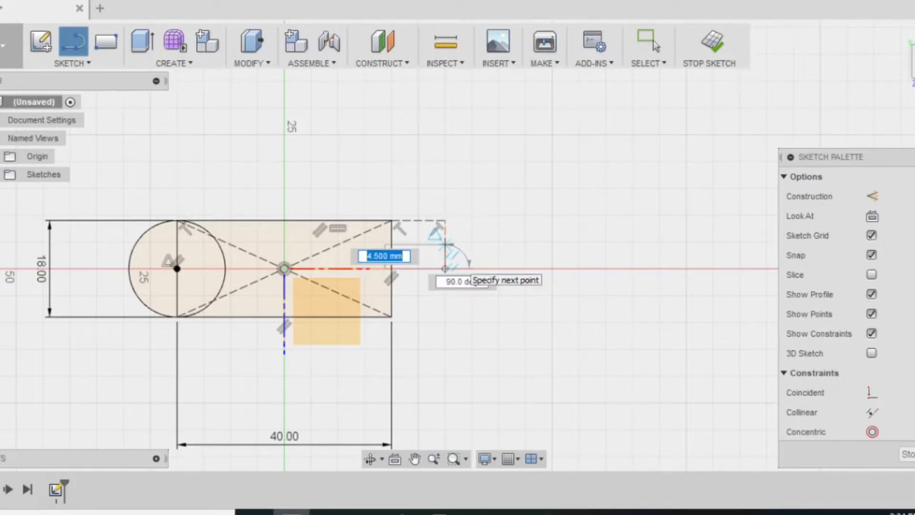
type("4")
key("Return")
key("Escape")
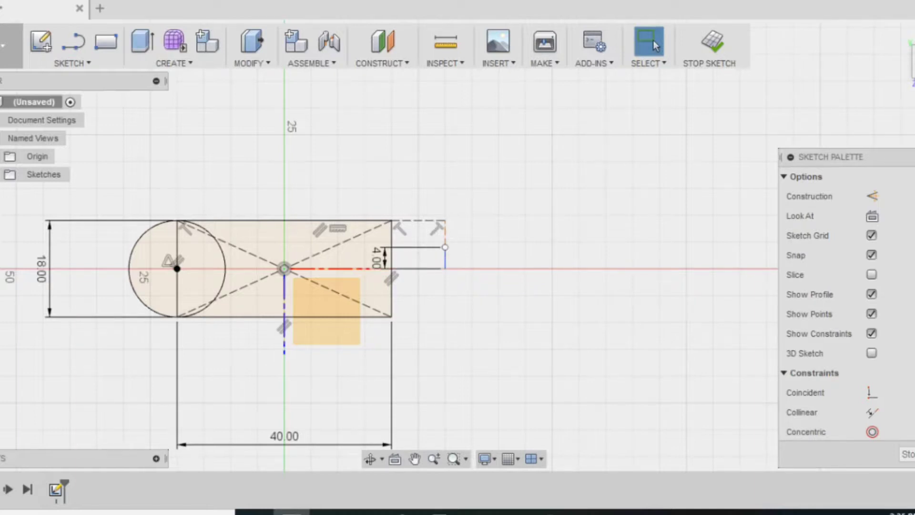
Step: Draw a two-point rectangle 9 mm wide and 8 mm high, extending right and down from the upper end of the 4 mm line
key("r")
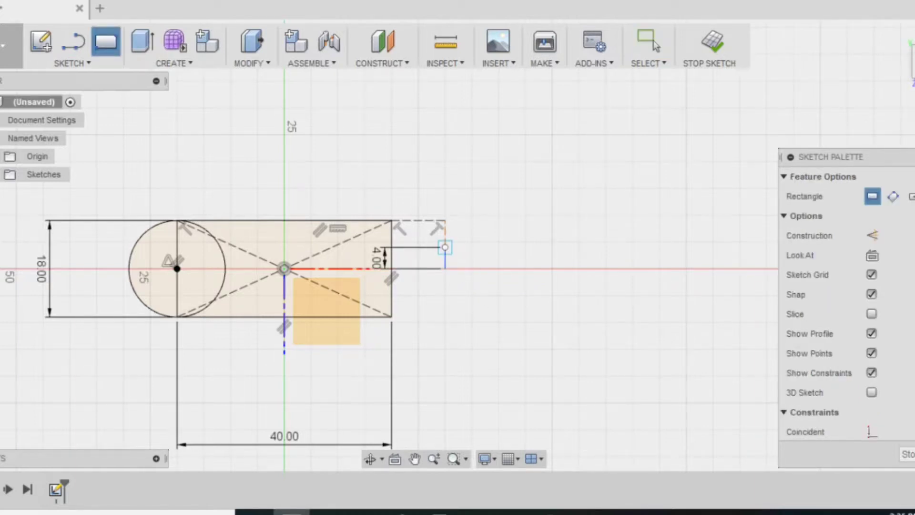
left_click(445, 247)
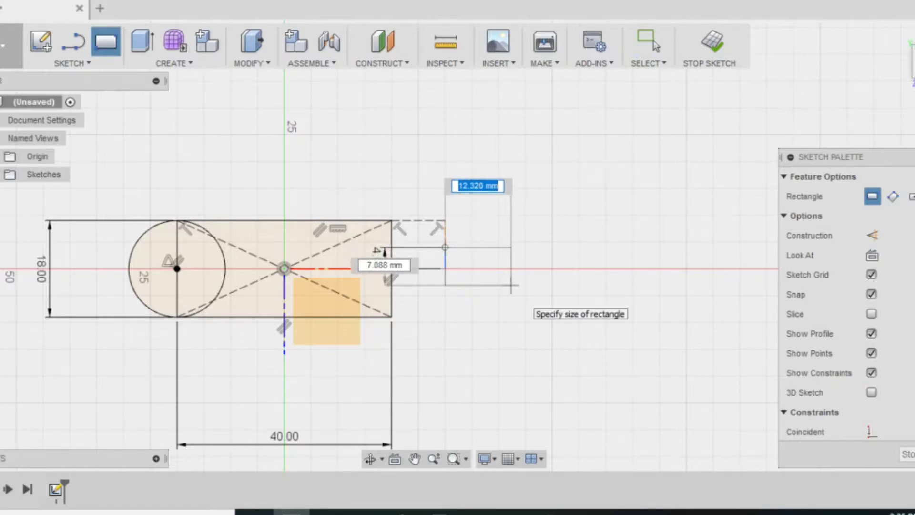
type("9")
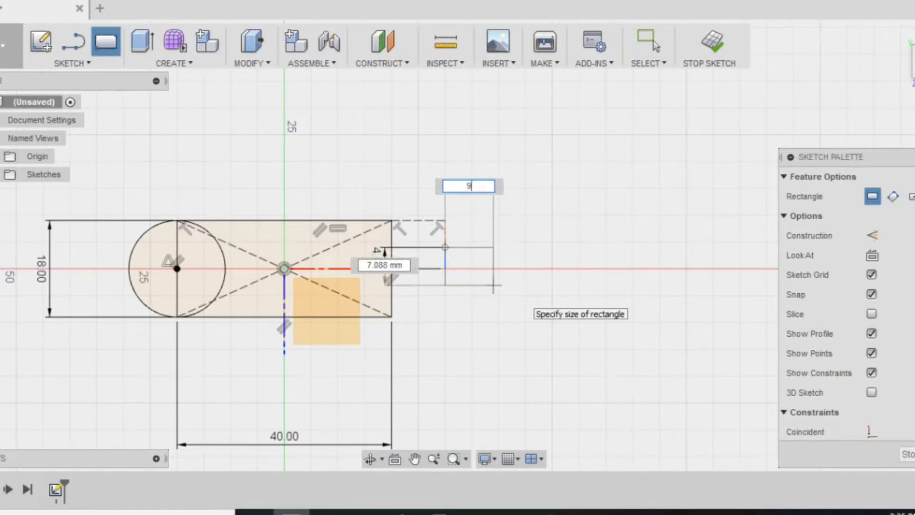
key("Tab")
type("8")
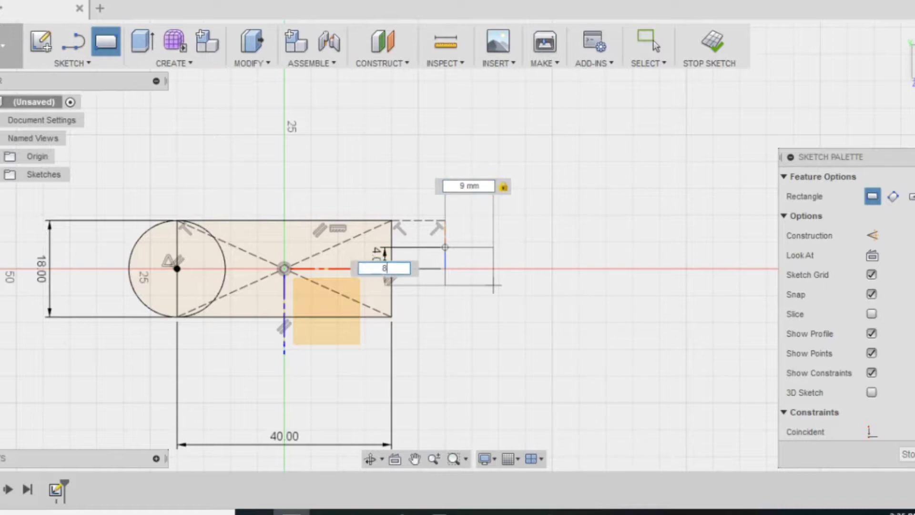
key("Return")
key("Escape")
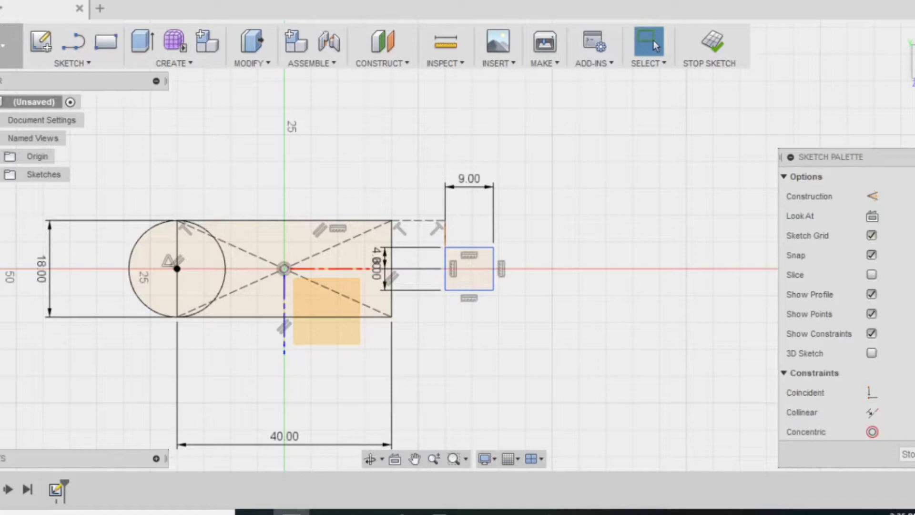
key("x")
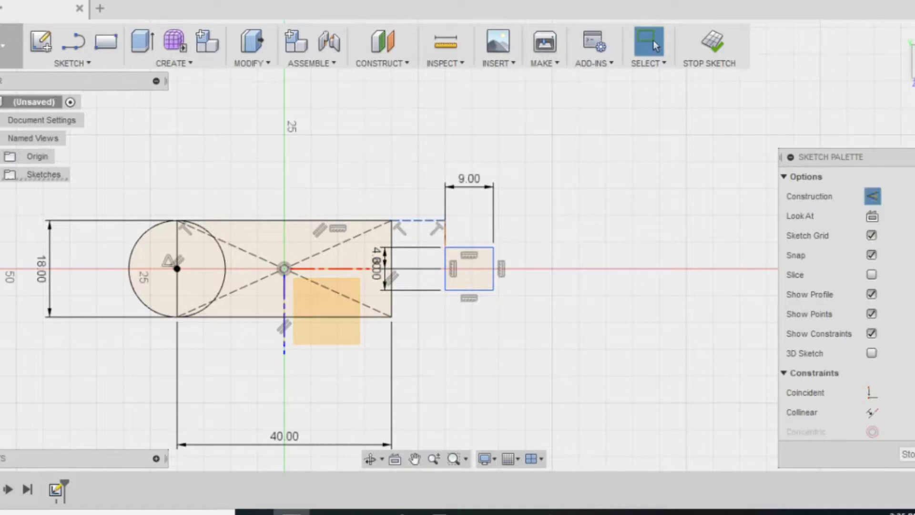
key("x")
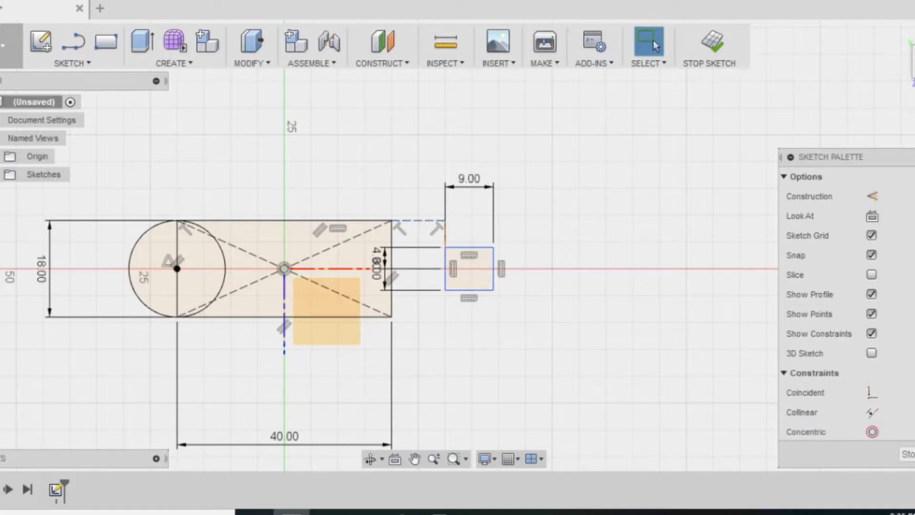
Step: Rearrange the small rectangle's dimensions, placing the 8 mm and 4 mm ones to its right and the 9 mm one closer above it
middle_click_drag(458, 258, 490, 267)
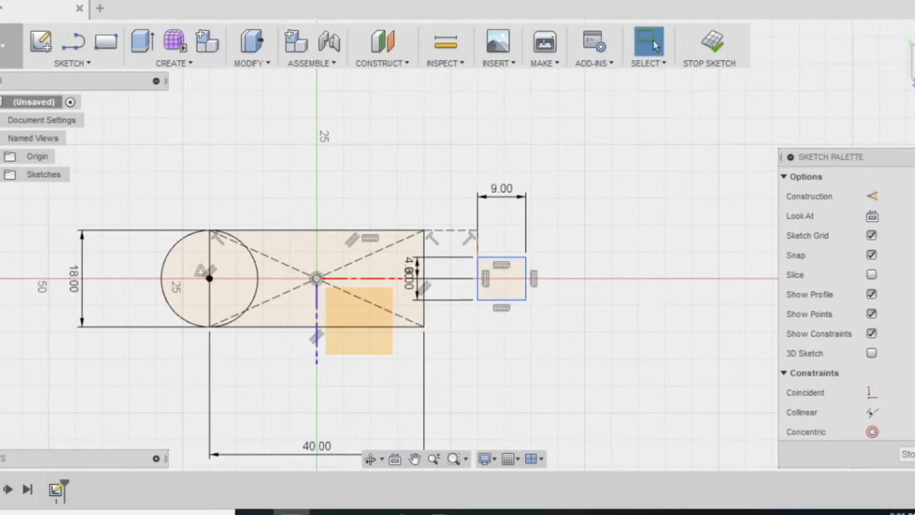
left_click_drag(408, 285, 600, 281)
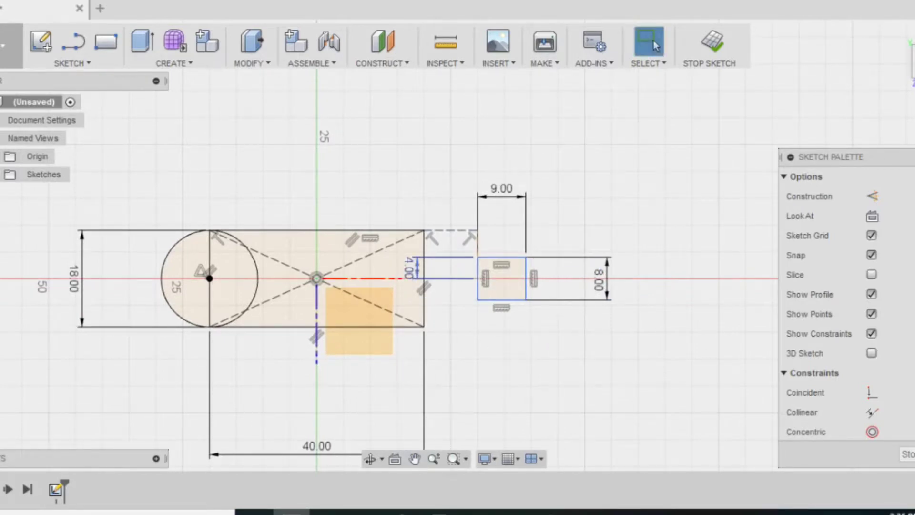
left_click_drag(409, 268, 563, 218)
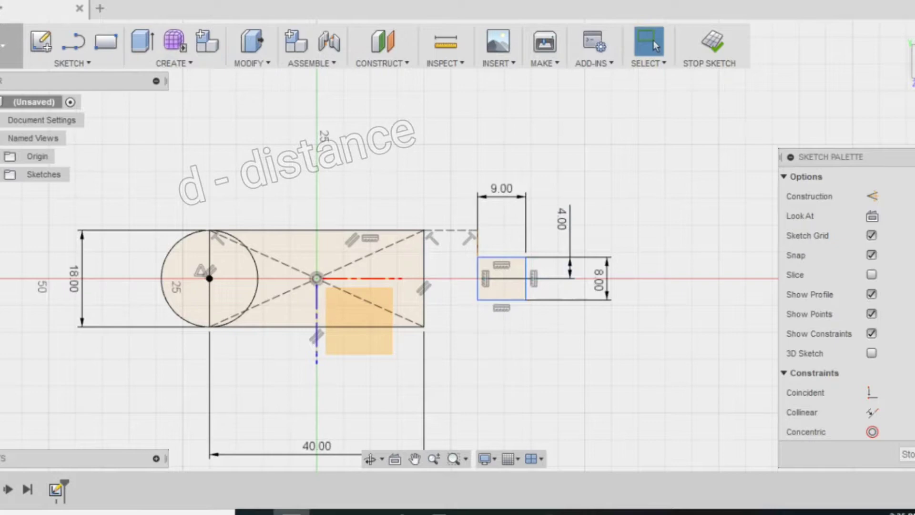
middle_click_drag(563, 219, 595, 209)
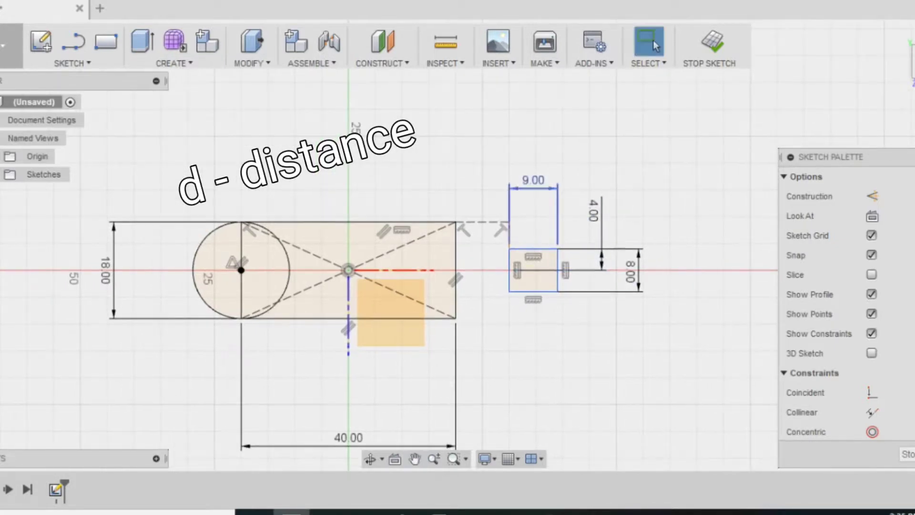
left_click_drag(534, 180, 576, 227)
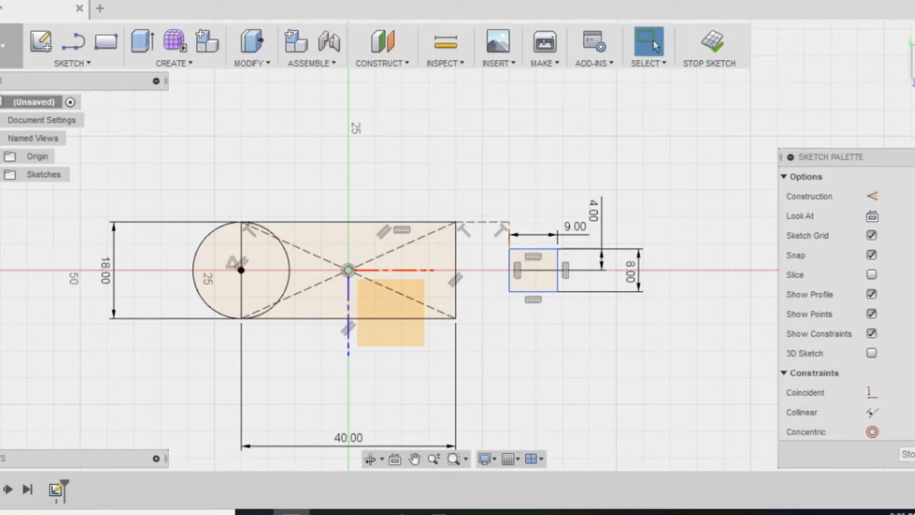
Step: Draw an 18 mm high ellipse centred on the large rectangle's right edge, passing through the small rectangle's upper-left corner
key("e")
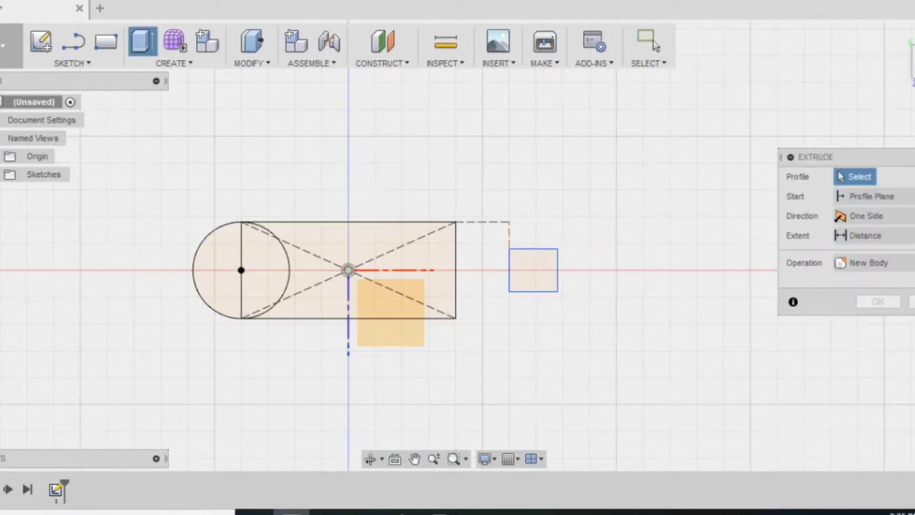
key("Escape")
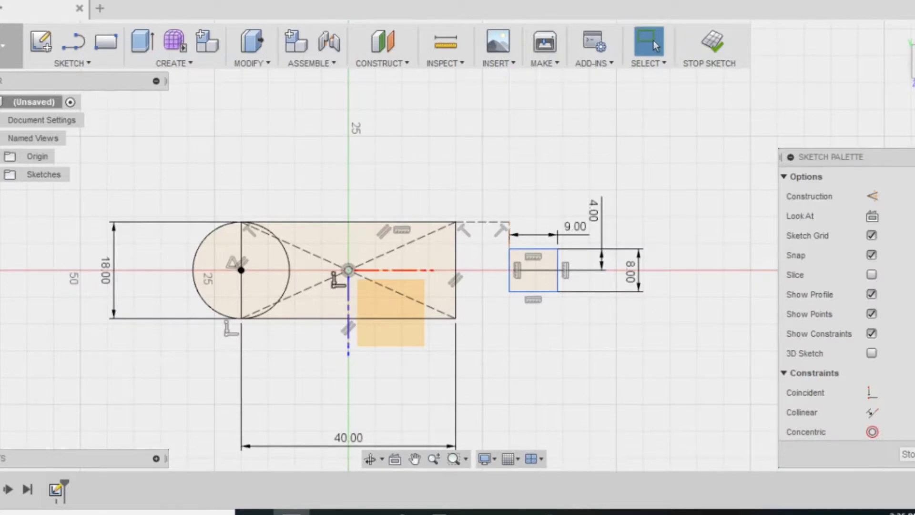
key("s")
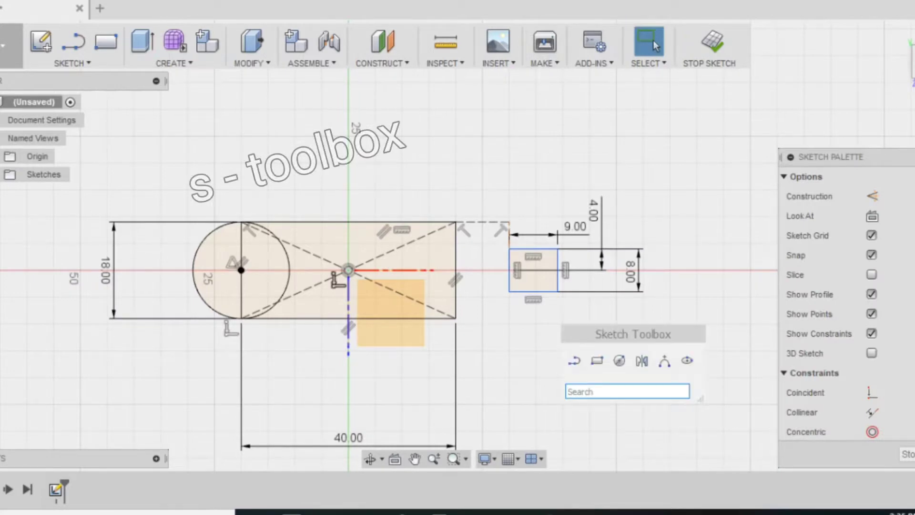
left_click(687, 360)
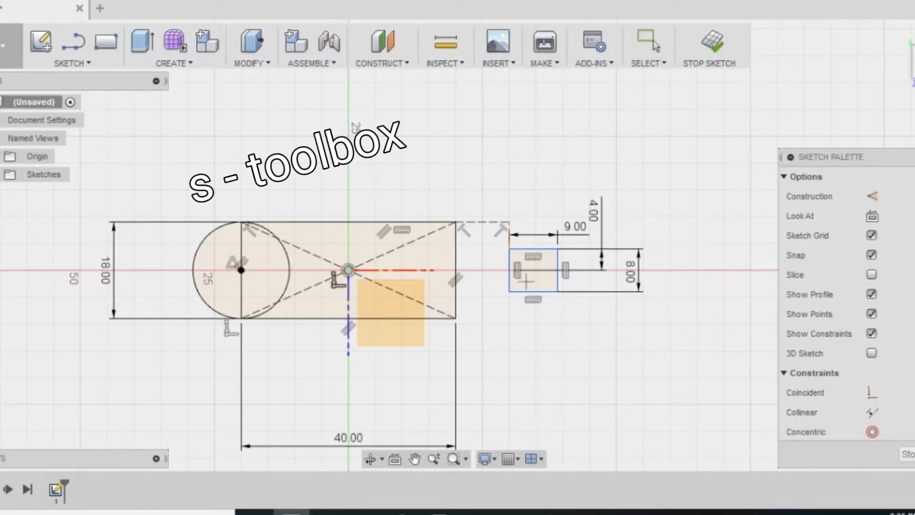
left_click(456, 270)
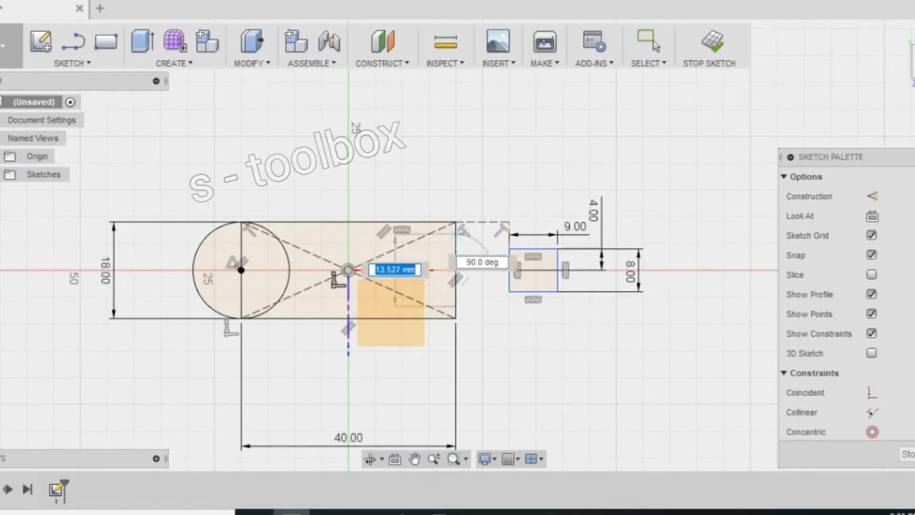
left_click(456, 271)
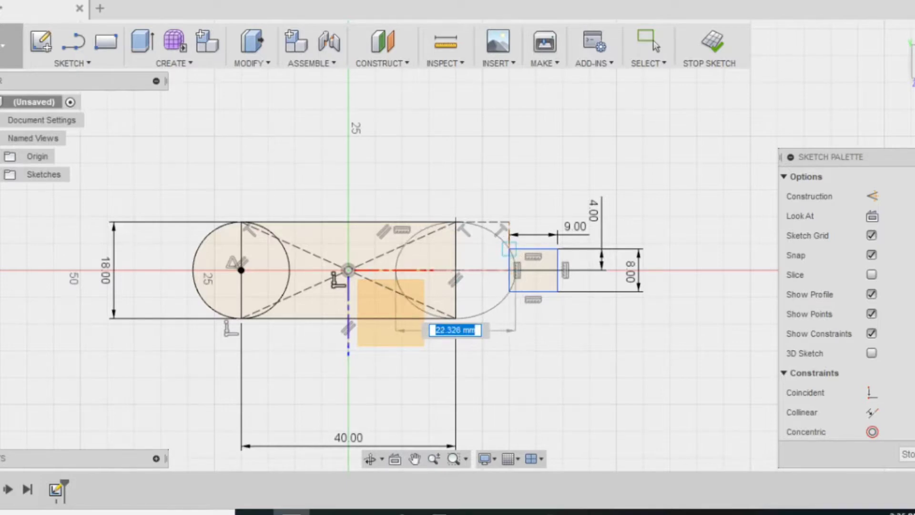
left_click(509, 249)
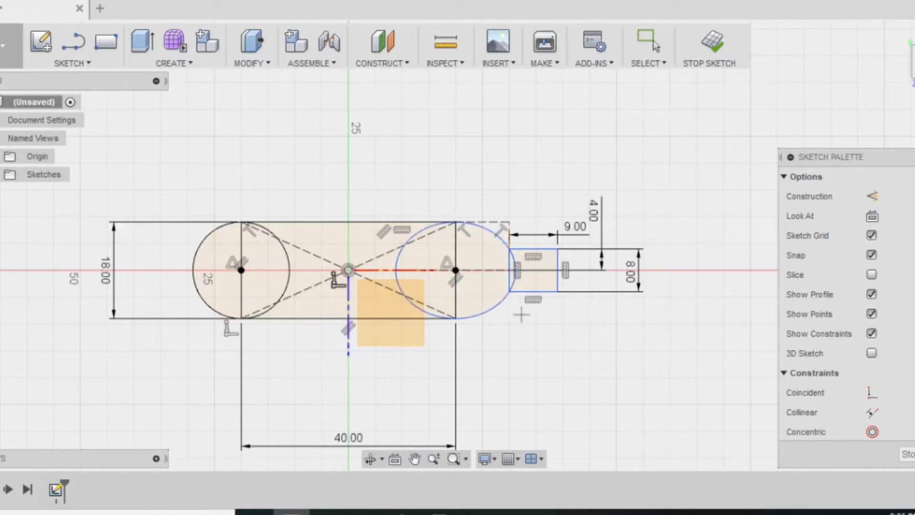
left_click(649, 42)
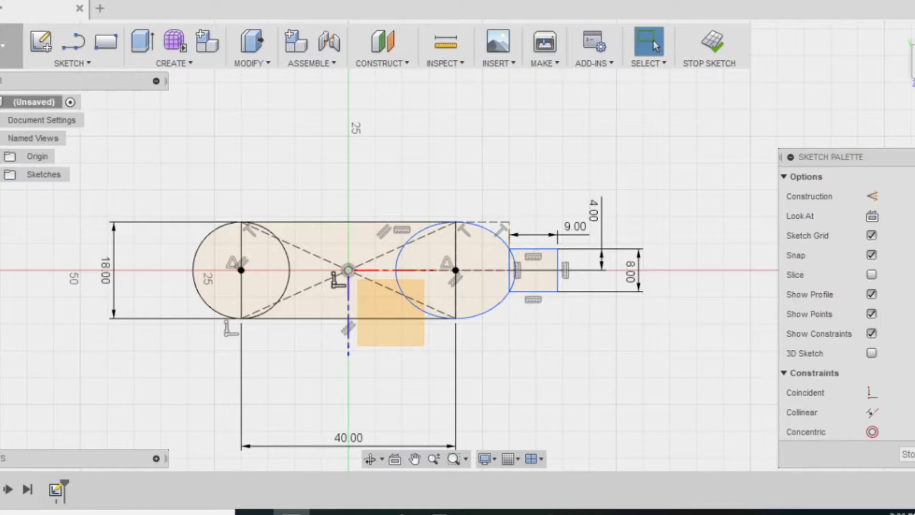
middle_click_drag(349, 271, 377, 275)
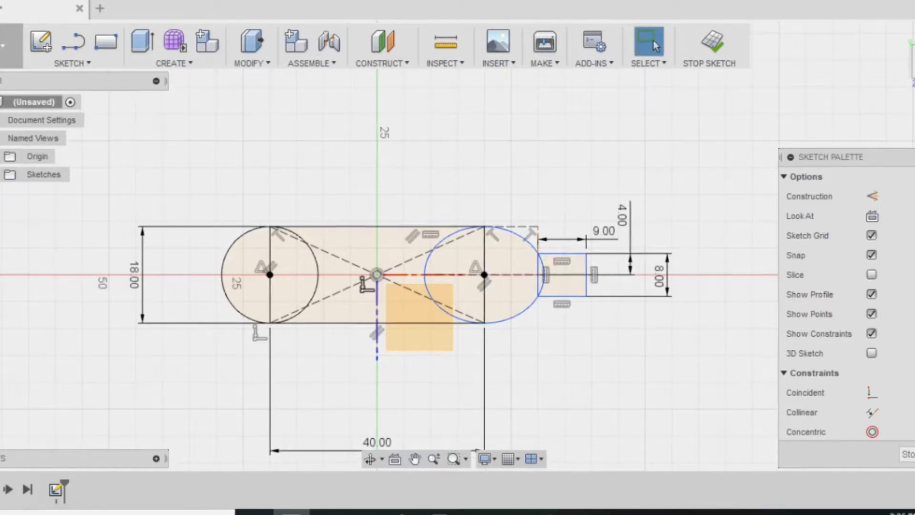
scroll(571, 344, "down", 1)
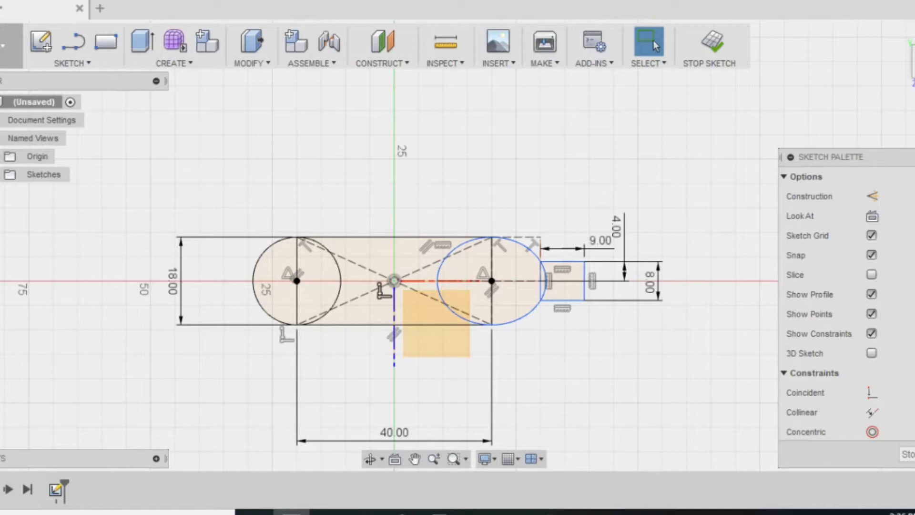
mouse_move(420, 334)
middle_mouse_down("shift")
mouse_move(401, 315)
mouse_move(393, 257)
mouse_move(419, 263)
mouse_move(422, 281)
mouse_move(401, 305)
middle_mouse_up("shift")
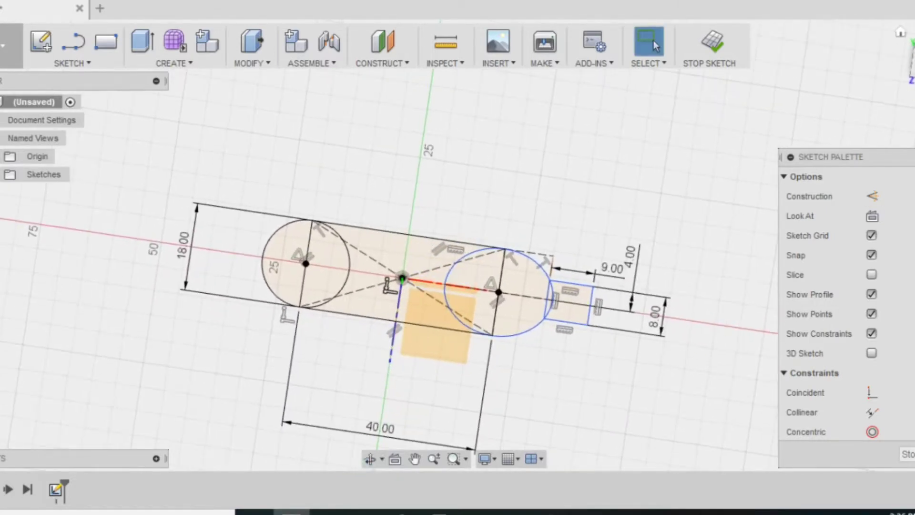
left_click(912, 60)
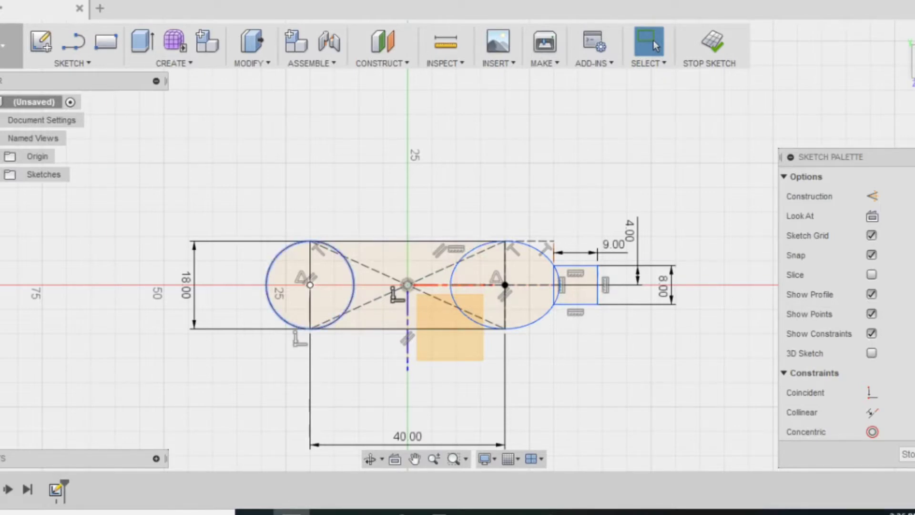
Step: Measure the left end circle and its distance to the small rectangle's outer vertical edge
key("i")
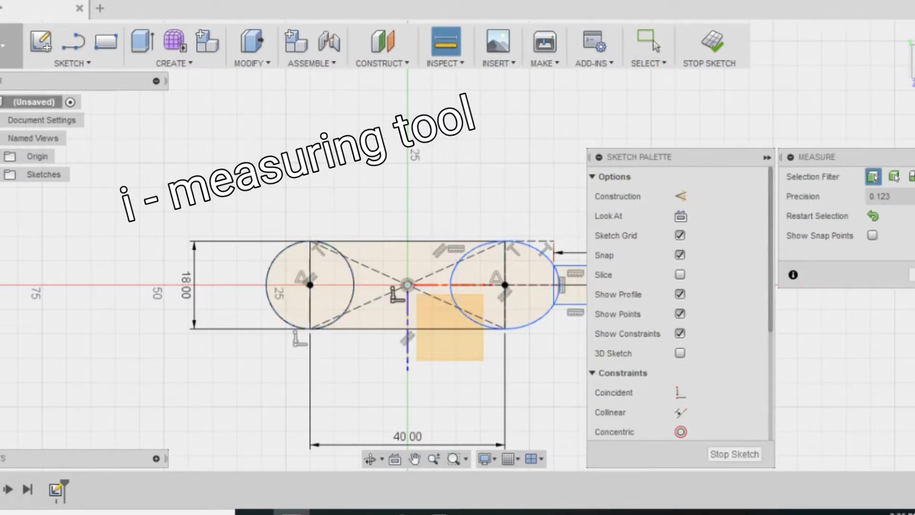
mouse_move(505, 285)
middle_mouse_down()
mouse_move(432, 288)
mouse_move(472, 293)
middle_mouse_up()
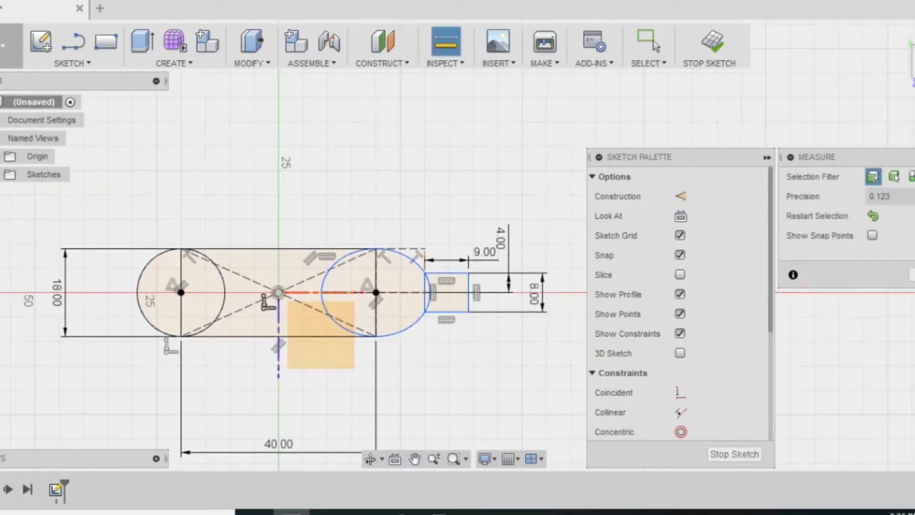
left_click(469, 298)
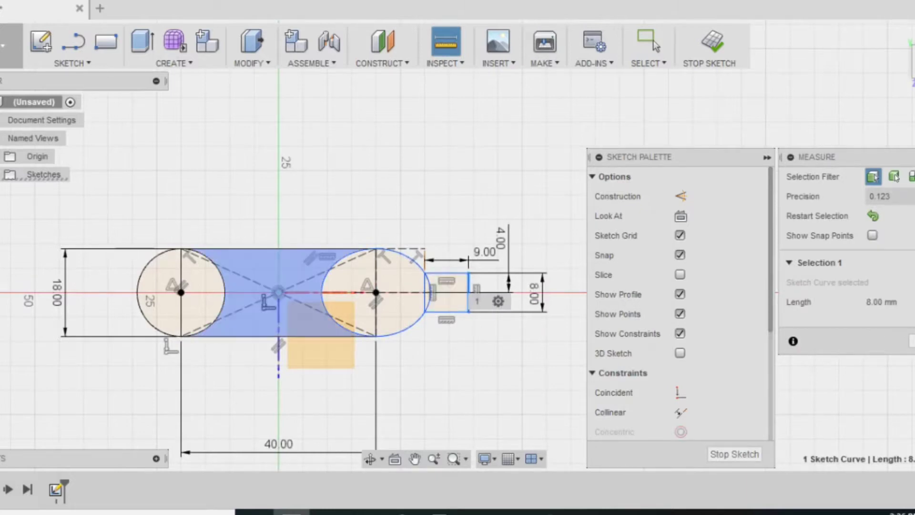
key("Escape")
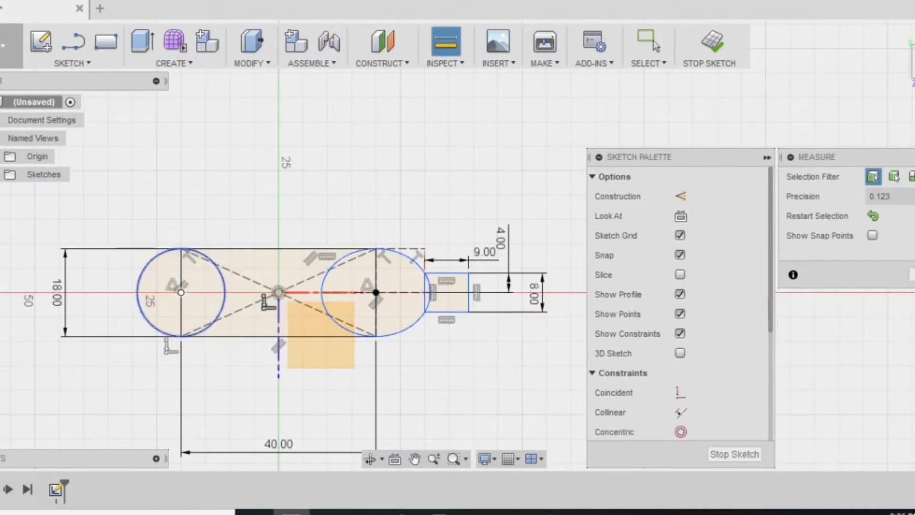
left_click(138, 292)
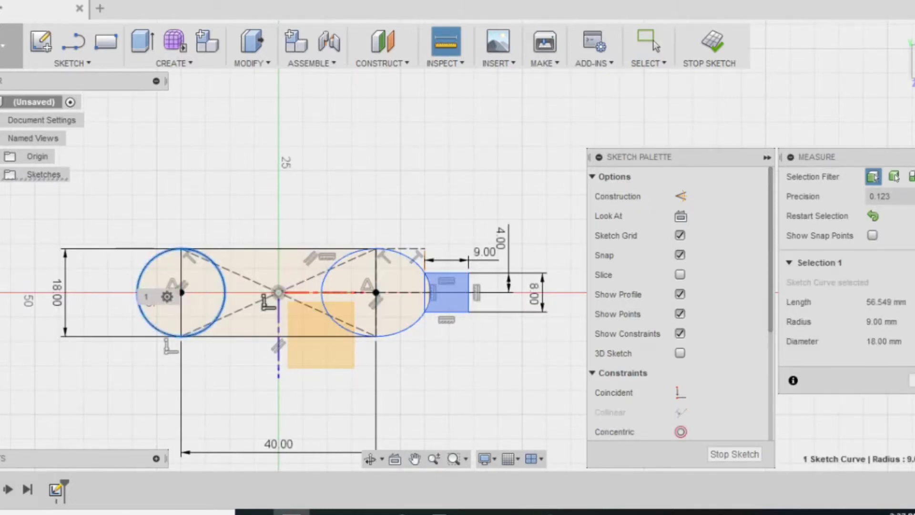
left_click(470, 297)
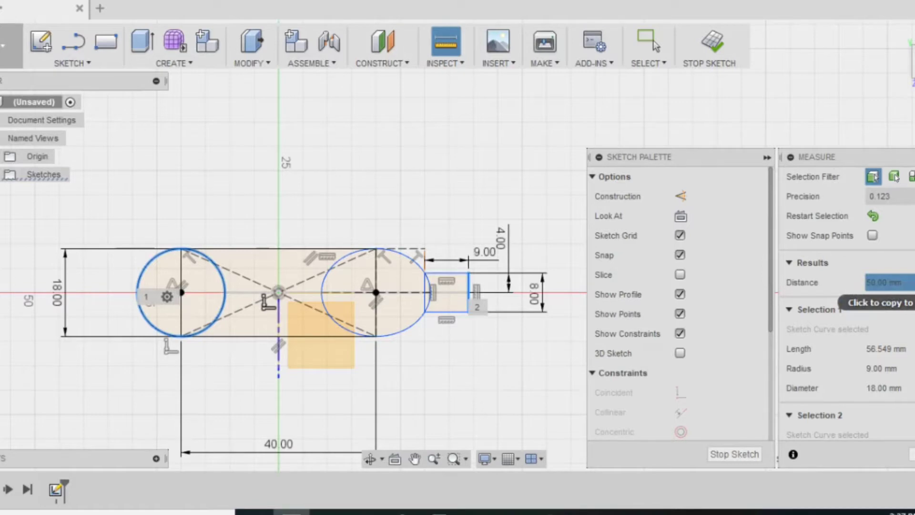
left_click(911, 454)
key("i")
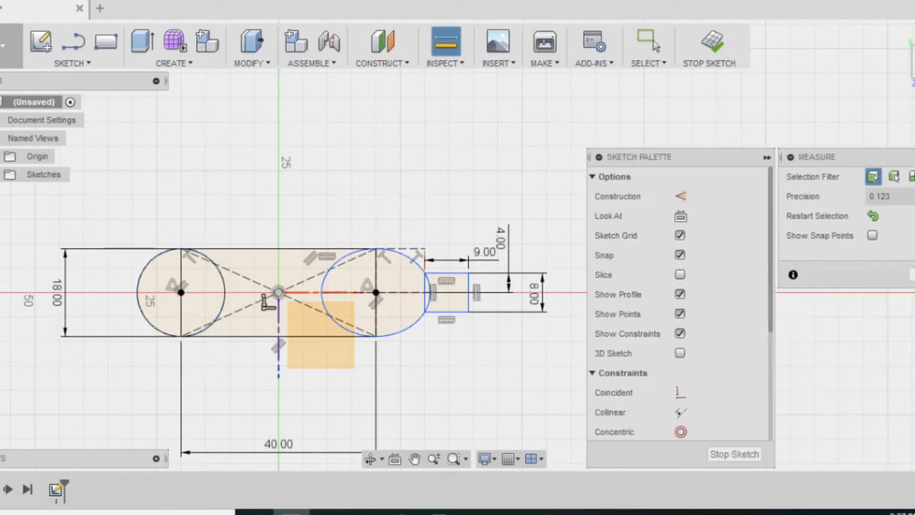
left_click(139, 304)
key("Escape")
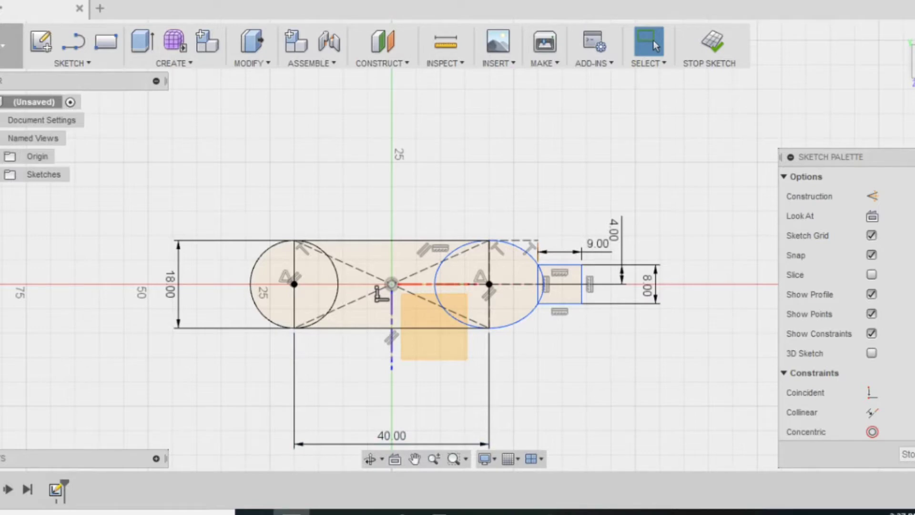
type("sr")
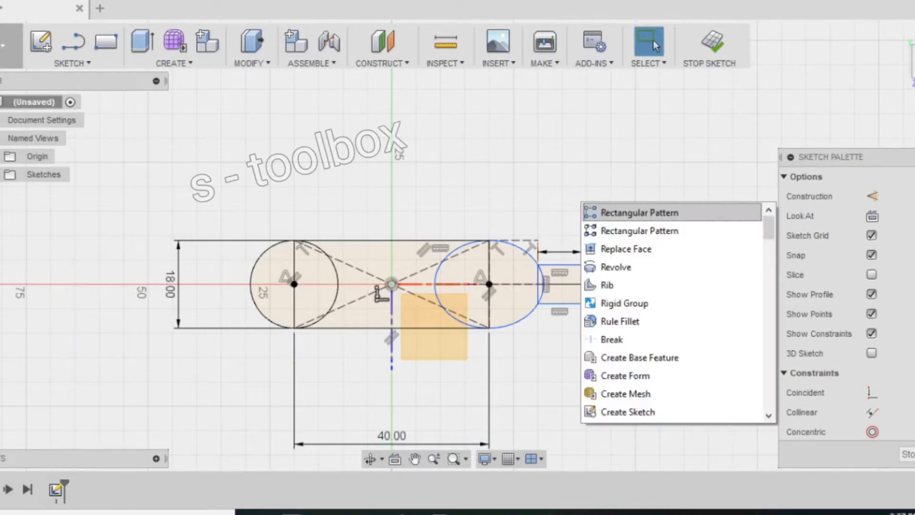
type("e")
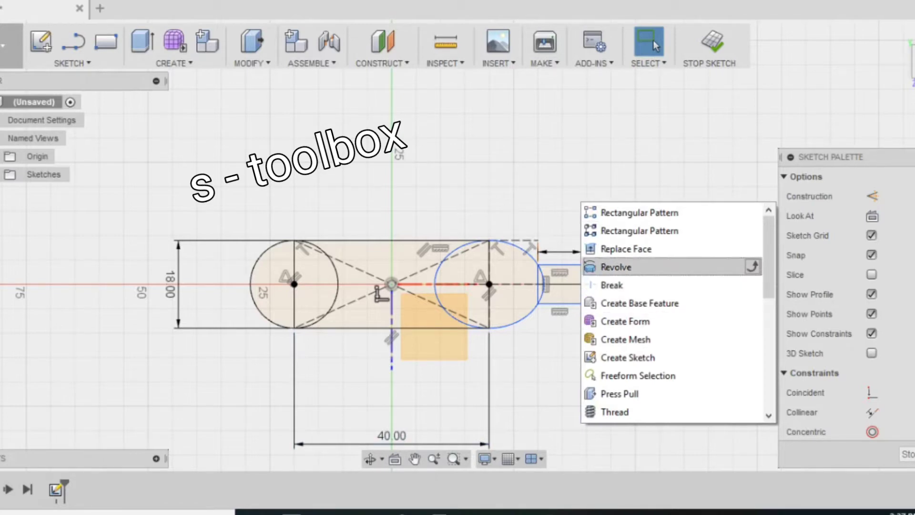
key("Return")
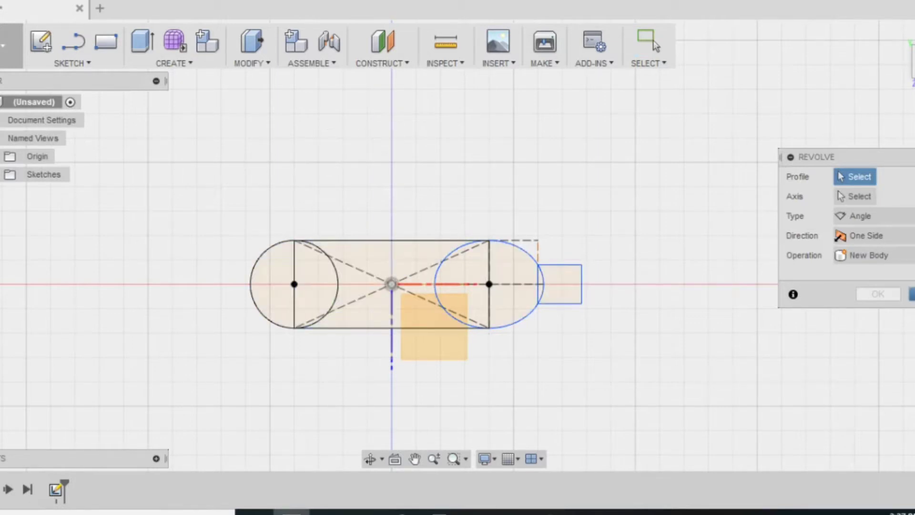
key("Escape")
Step: Draw a line about 115 mm long along the horizontal axis, extending past both ends of the profile, and make it construction geometry
key("l")
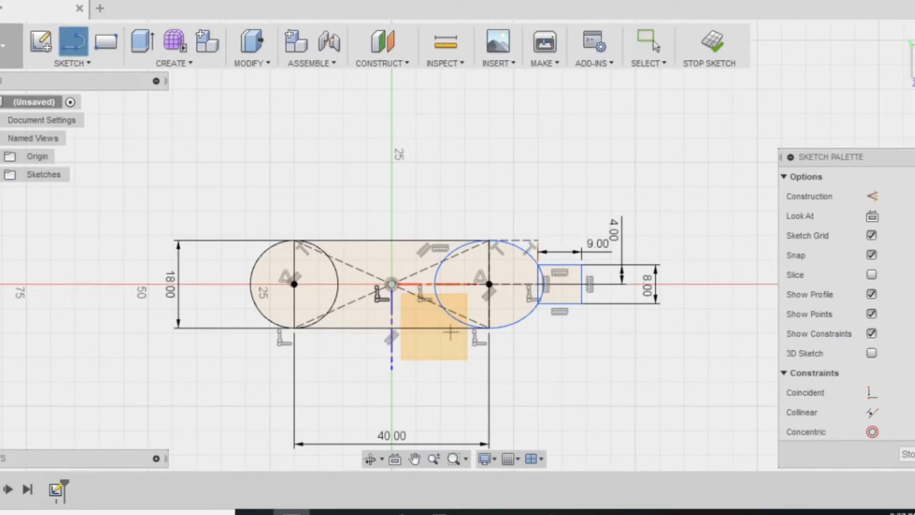
left_click(148, 285)
left_click(709, 285)
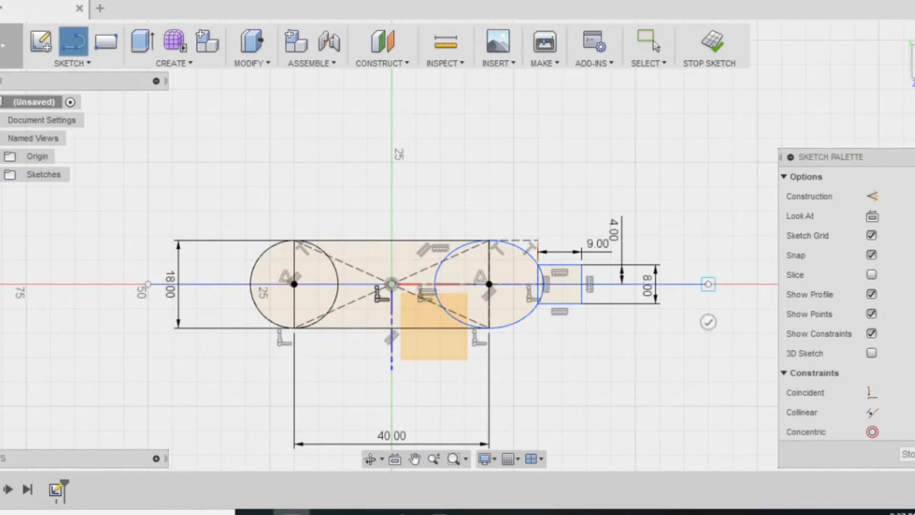
left_click(651, 43)
left_click(643, 284)
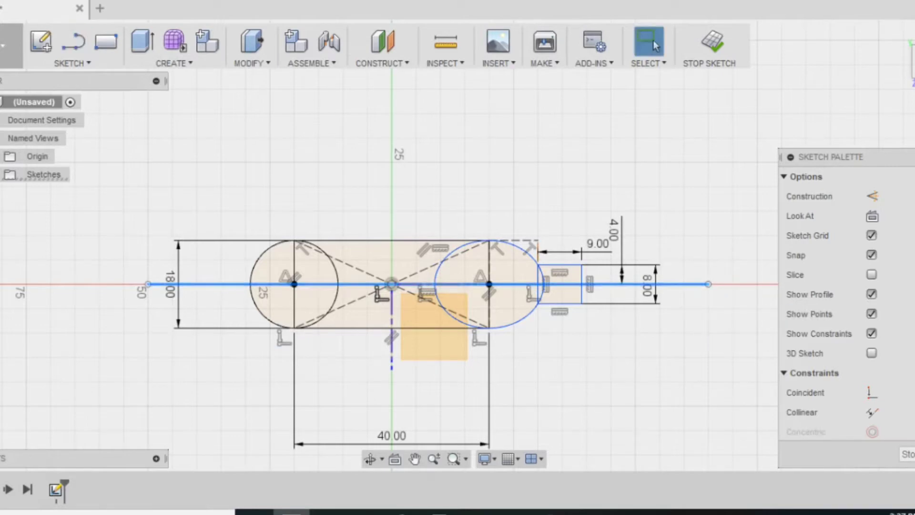
key("x")
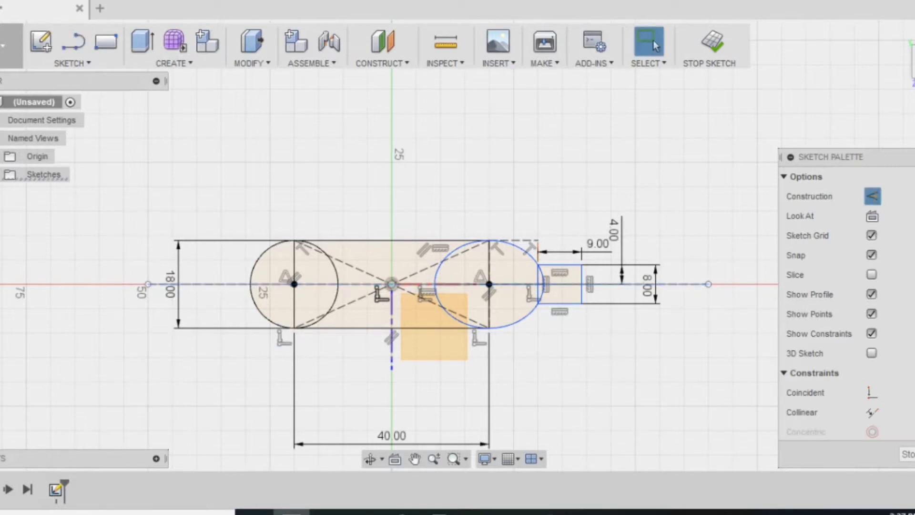
Step: Search the sketch toolbox for Revolve, pin the command there and unpin it again
type("s")
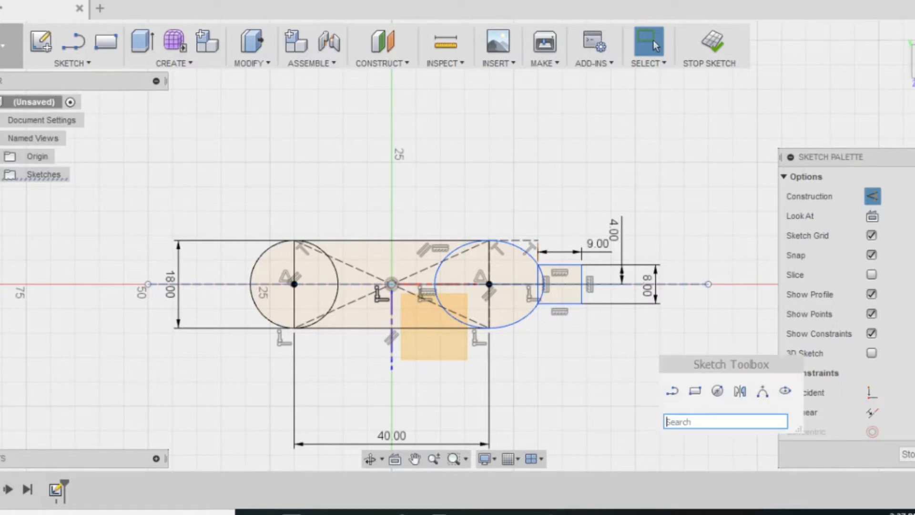
type("revol")
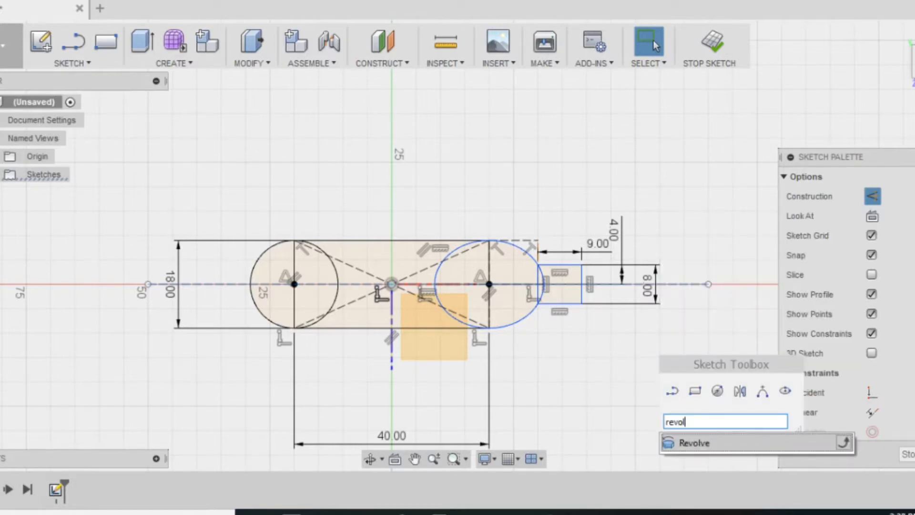
left_click(844, 442)
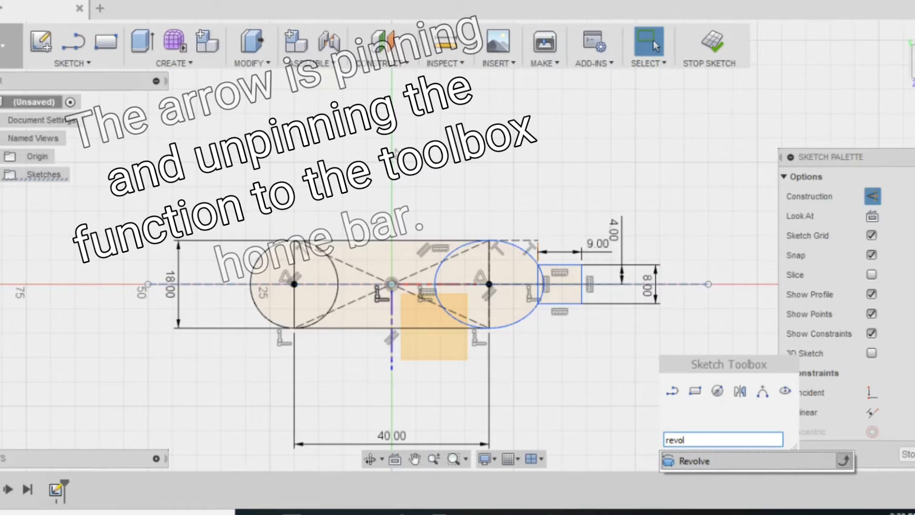
left_click(844, 461)
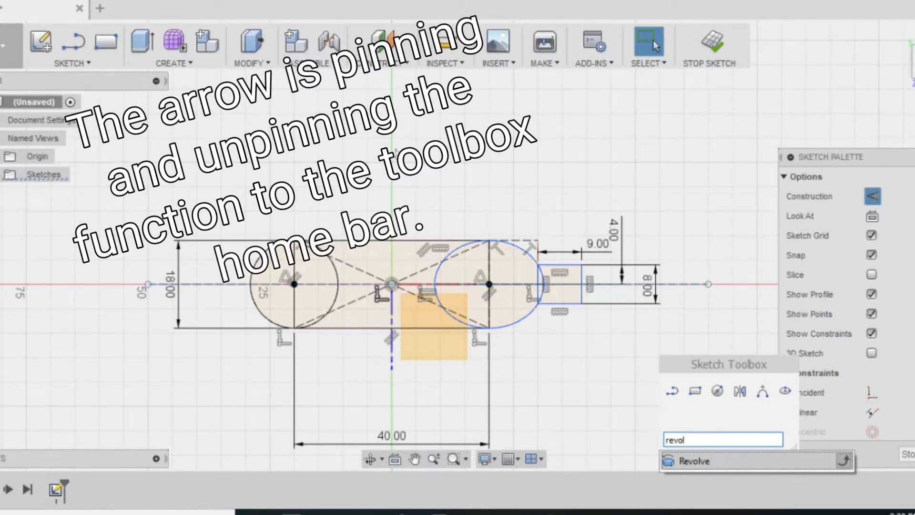
left_click(844, 461)
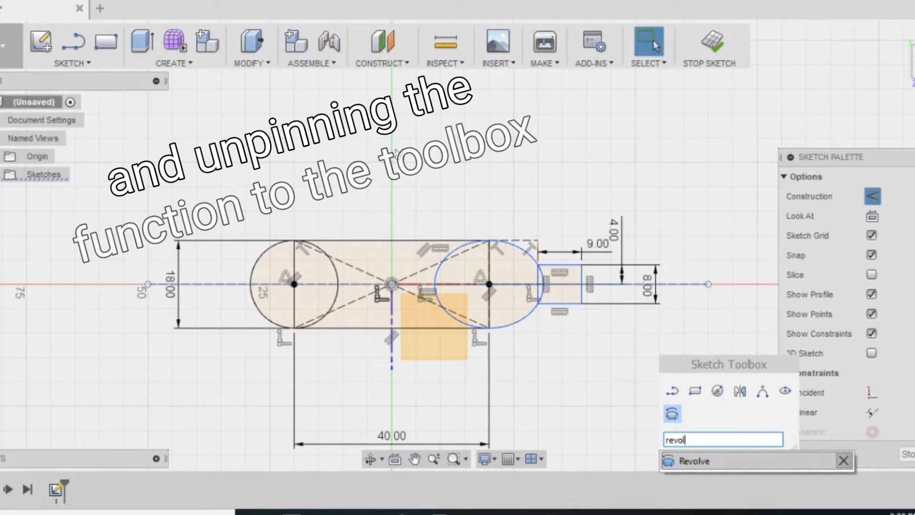
left_click(843, 460)
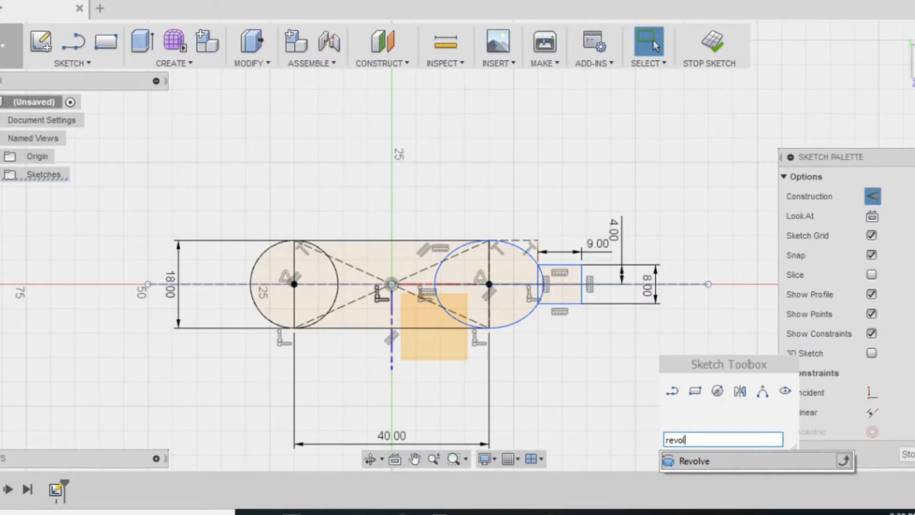
key("Return")
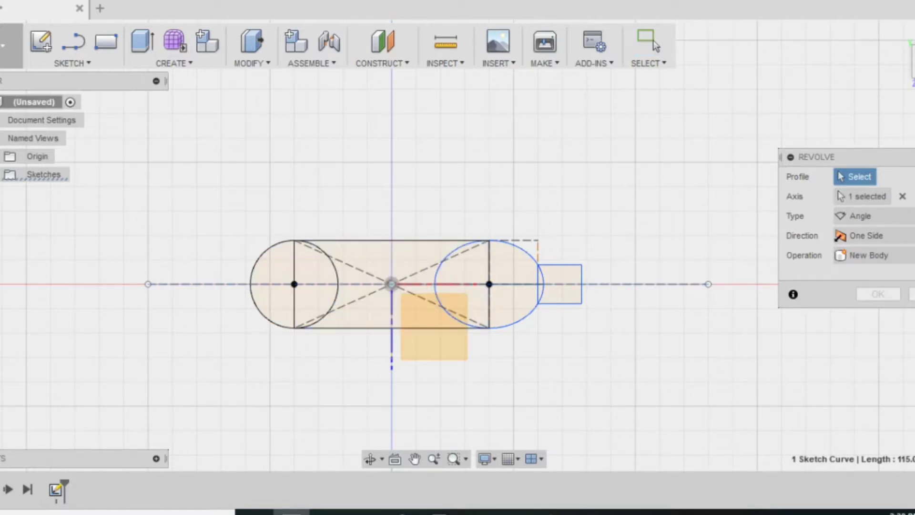
left_click(912, 294)
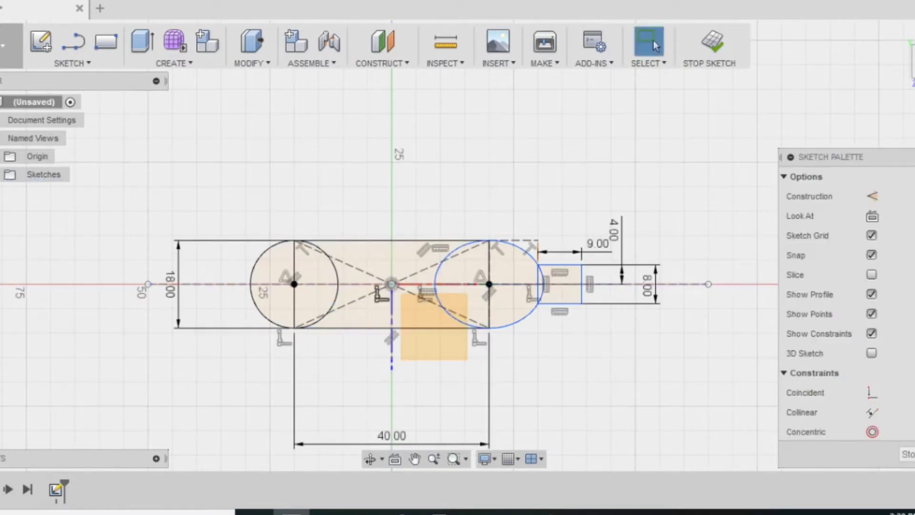
Step: Convert the horizontal axis line from construction to regular geometry
left_click(668, 285)
key("x")
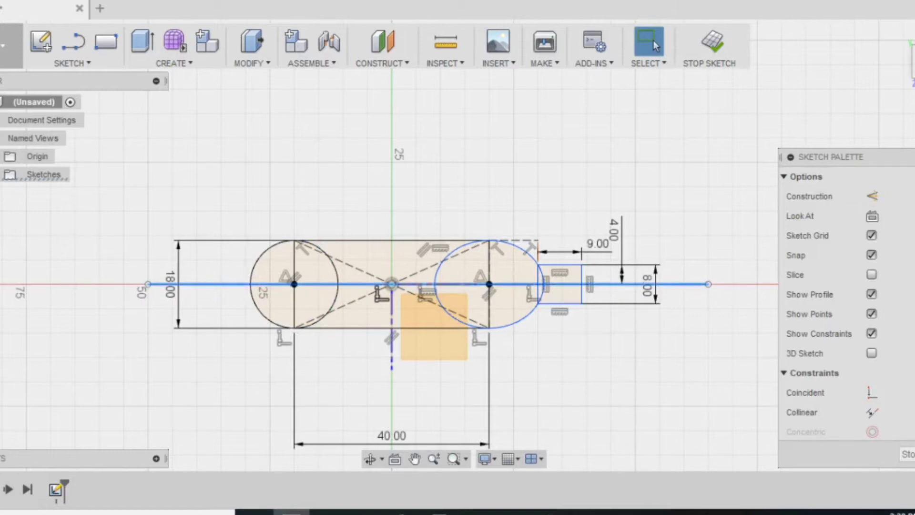
key("Escape")
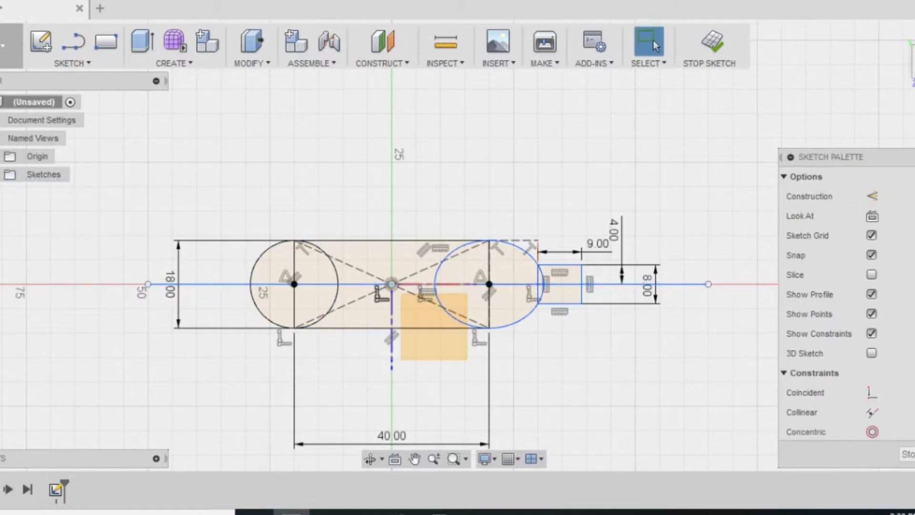
Step: Revolve the seven profile regions above the horizontal axis line 360 degrees about that line as a new body
type("sr")
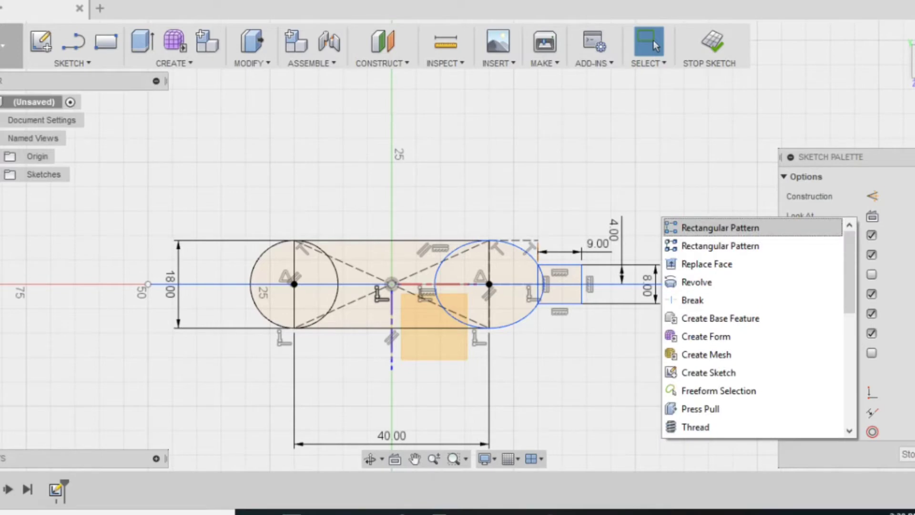
type("evol")
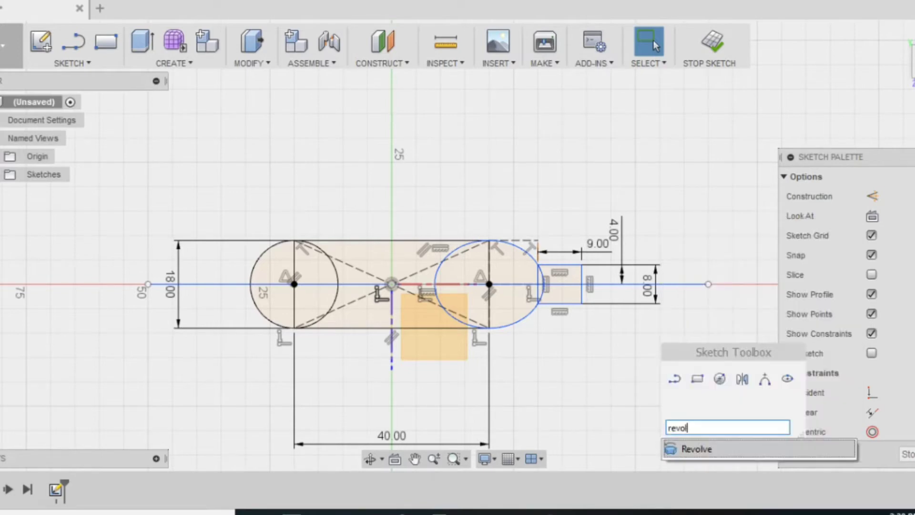
key("Return")
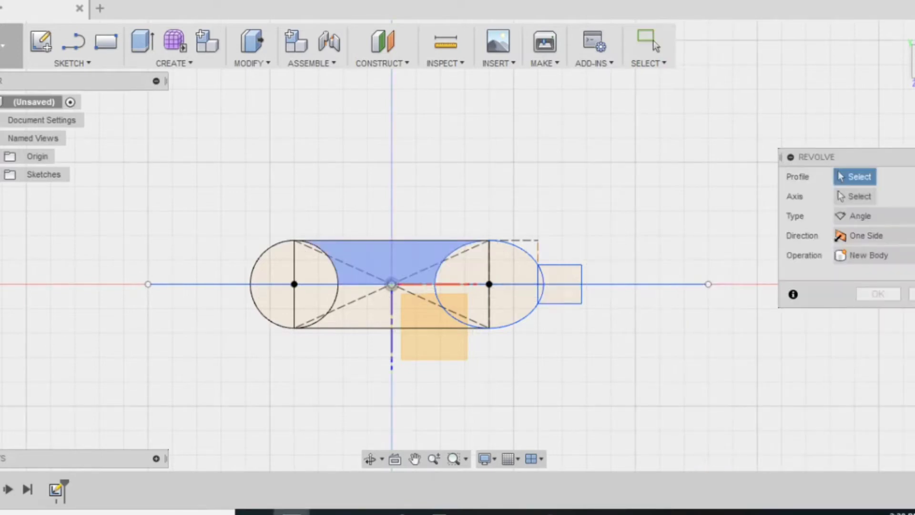
left_click(277, 267)
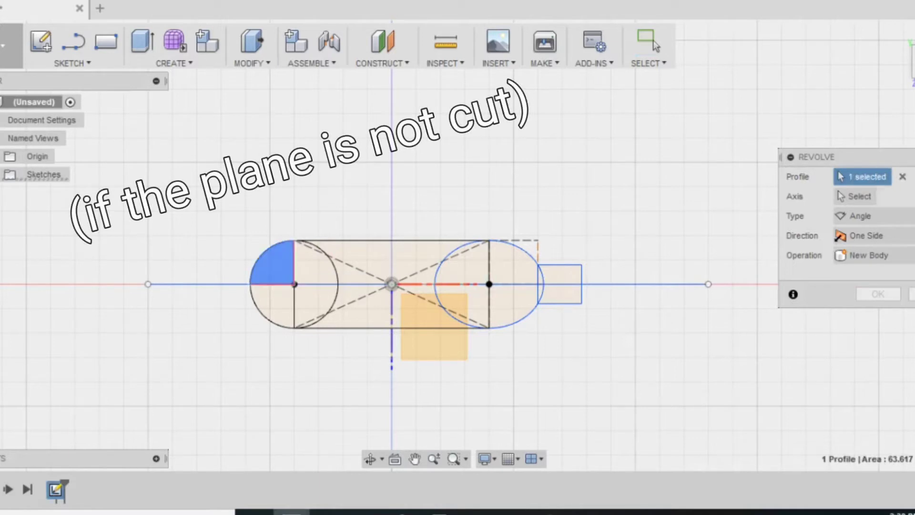
left_click(362, 260)
left_click(461, 267)
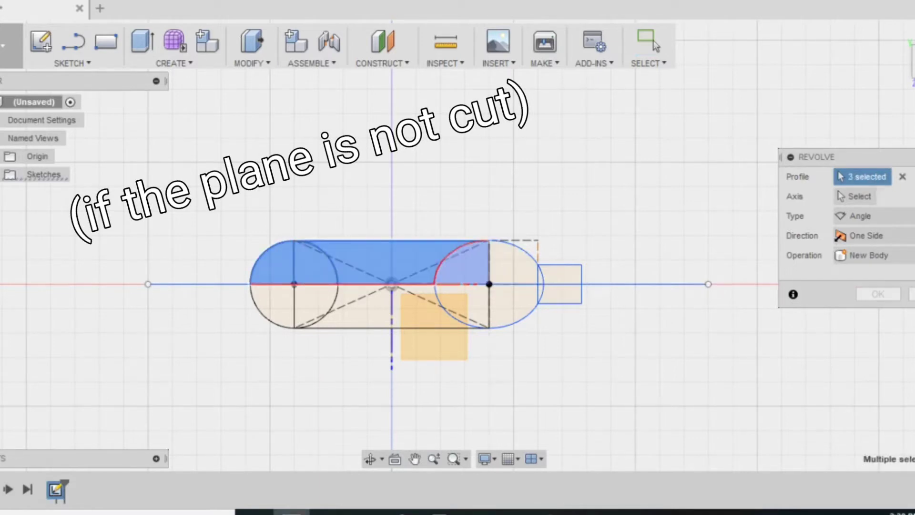
left_click(465, 267)
left_click(513, 267)
left_click(540, 278)
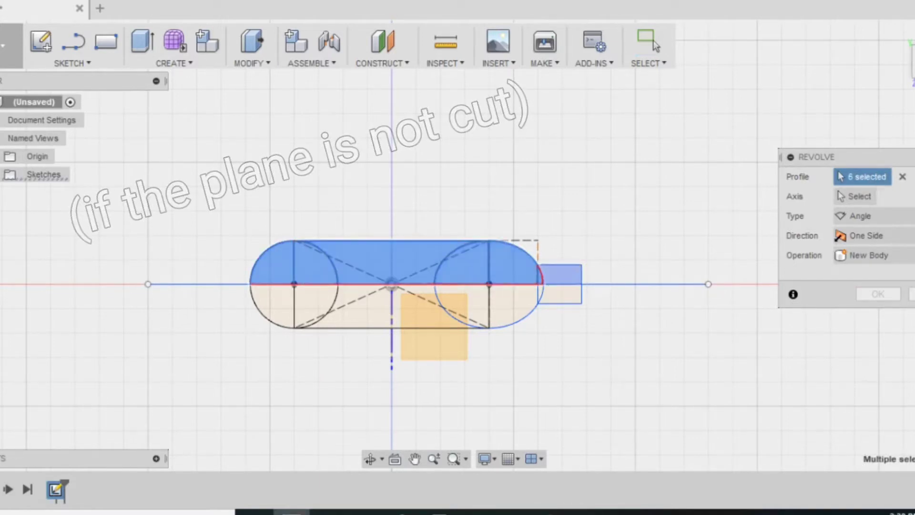
left_click(560, 274)
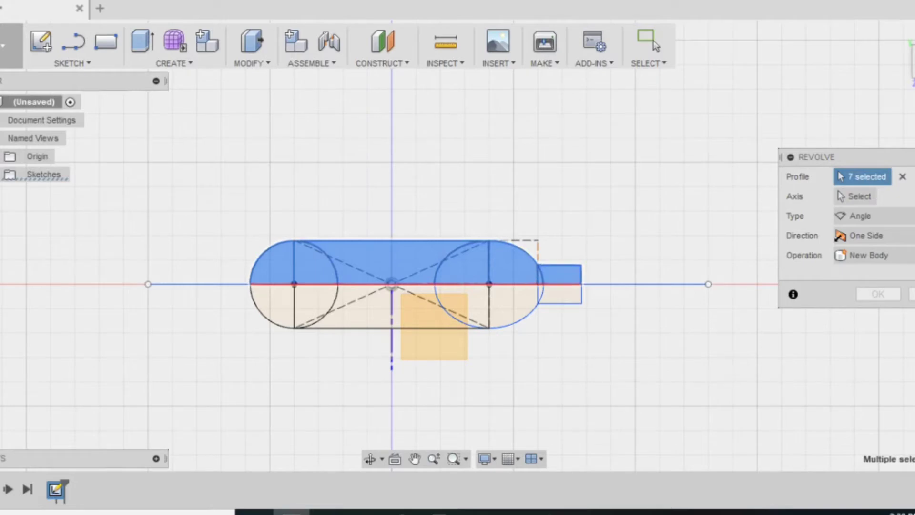
left_click(856, 196)
mouse_move(392, 284)
middle_mouse_down("shift")
mouse_move(425, 182)
mouse_move(433, 188)
mouse_move(396, 205)
mouse_move(409, 214)
middle_mouse_up("shift")
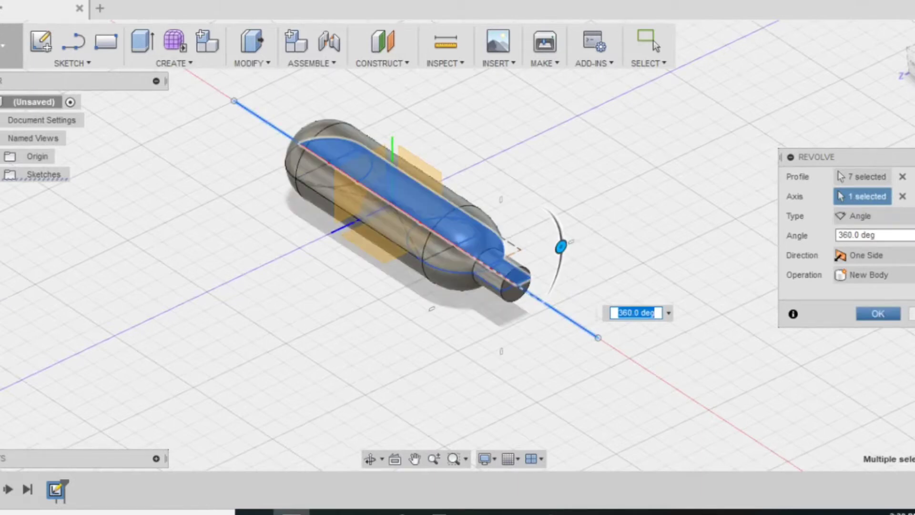
key("Return")
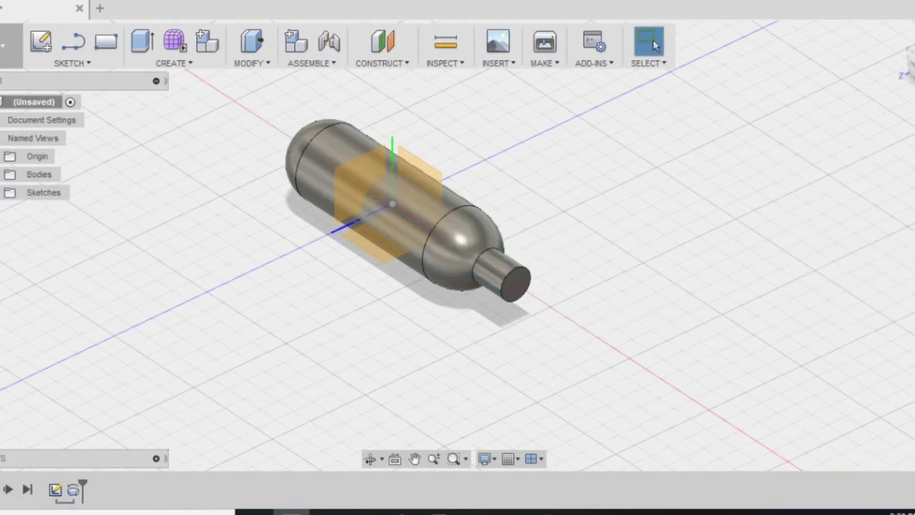
Step: Create a new sketch on the flat end face of the bottle's neck
middle_click_drag(458, 286, 415, 229, "shift")
left_click(911, 61)
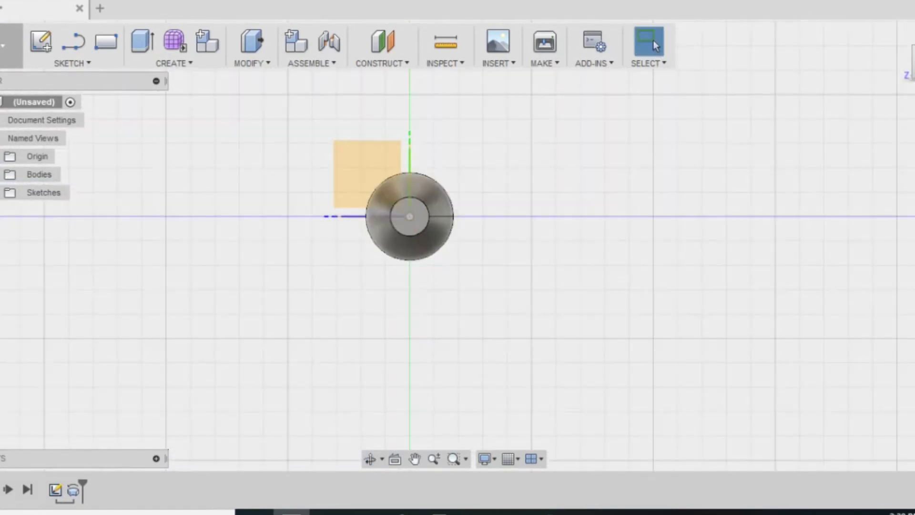
scroll(363, 233, "up", 3)
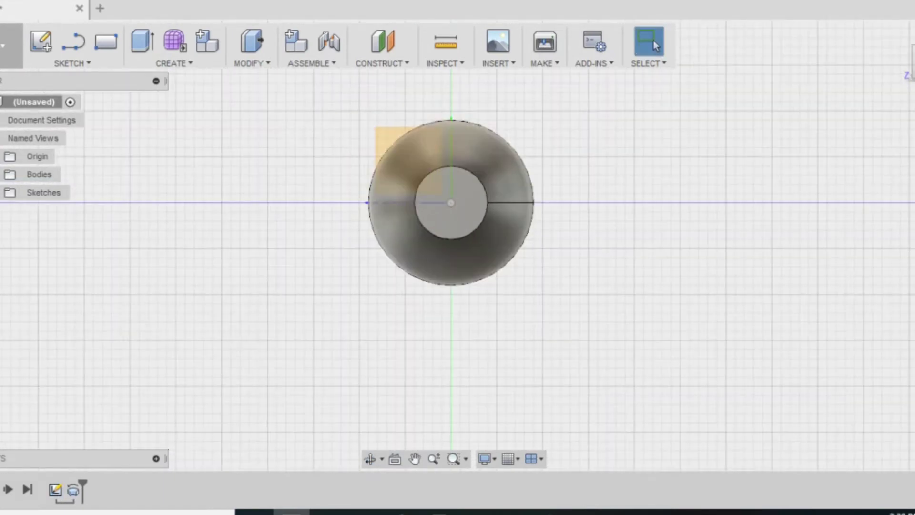
middle_click_drag(363, 233, 352, 254)
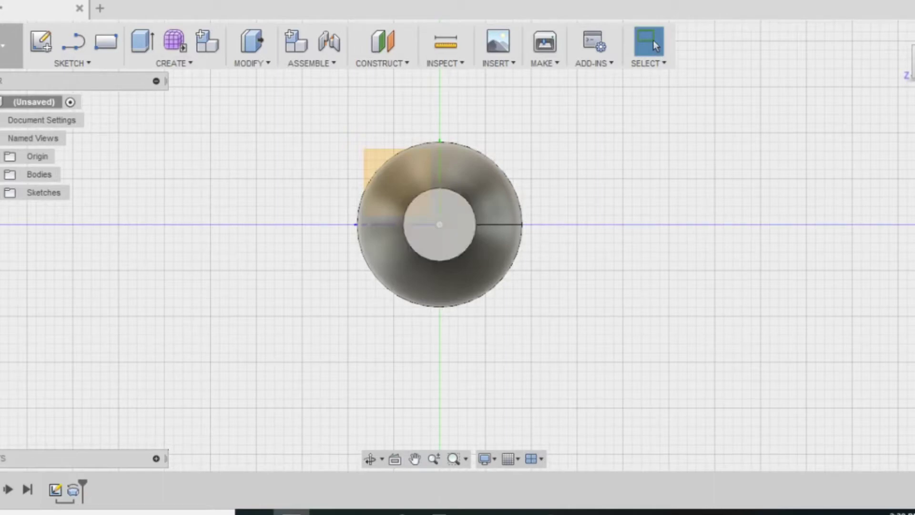
left_click(423, 235)
right_click(424, 235)
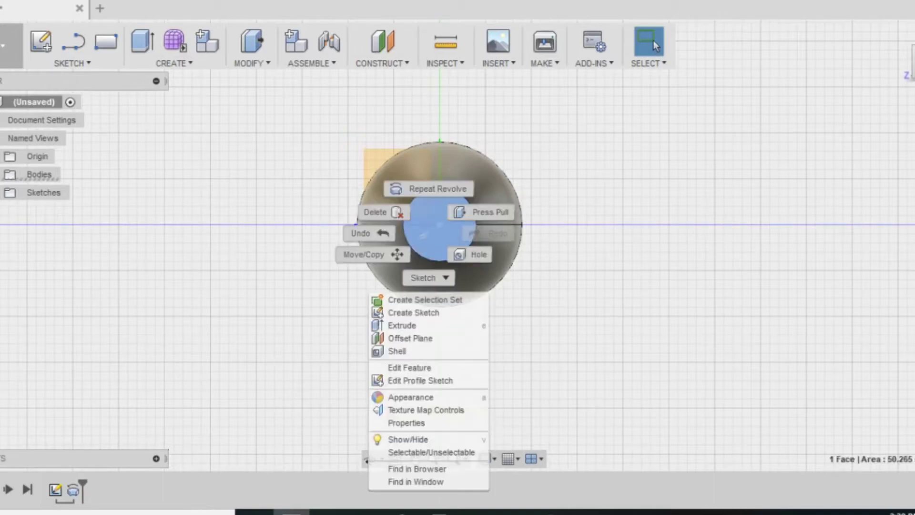
left_click(413, 313)
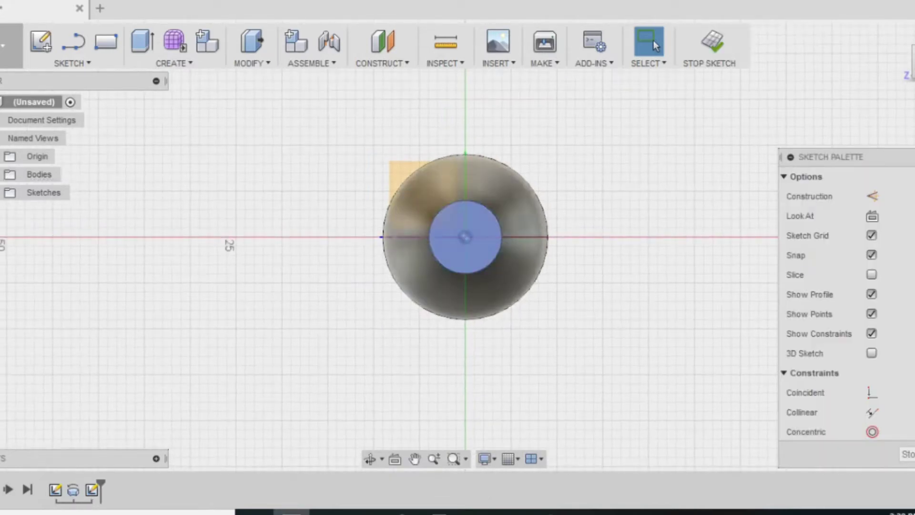
Step: Draw a 3 mm diameter circle centred on the neck's end face and finish the sketch
key("c")
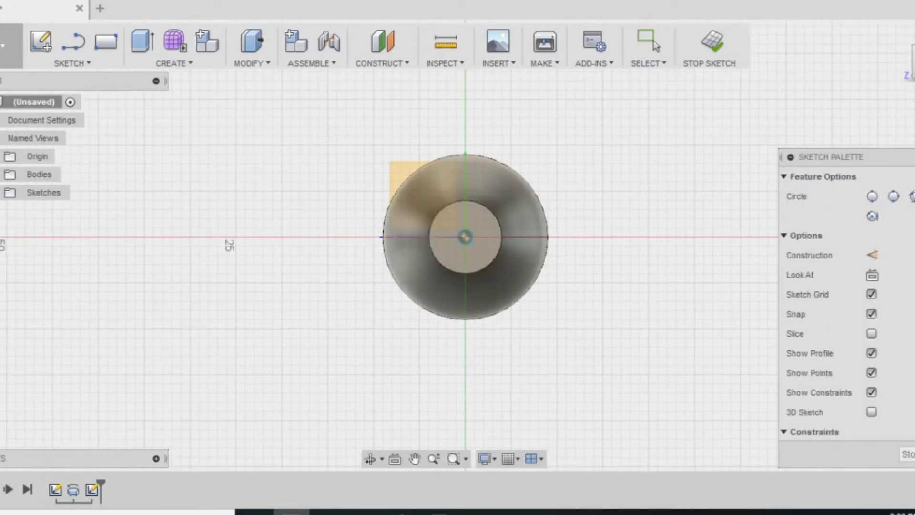
left_click(466, 237)
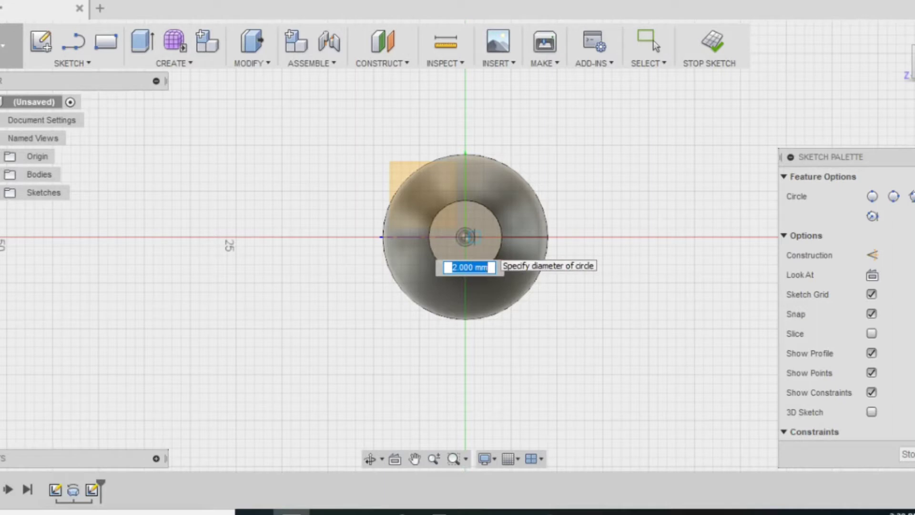
type("3")
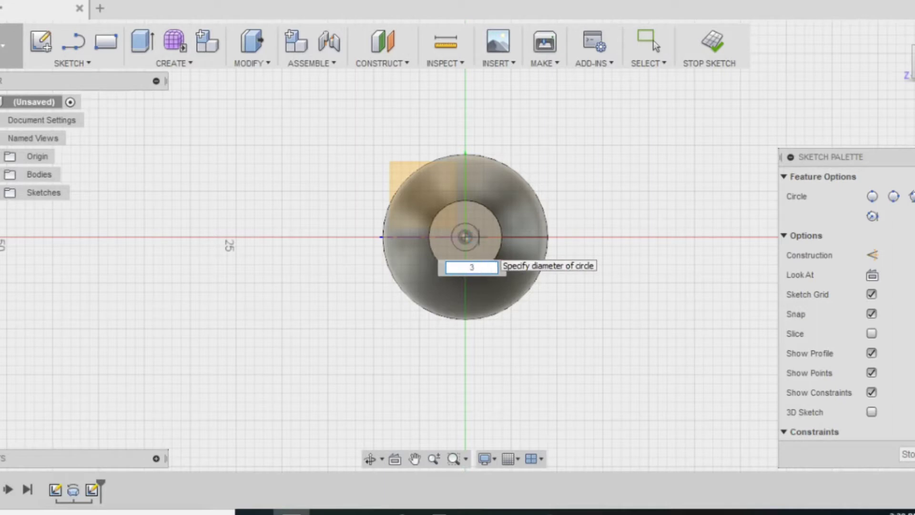
key("Tab")
key("Return")
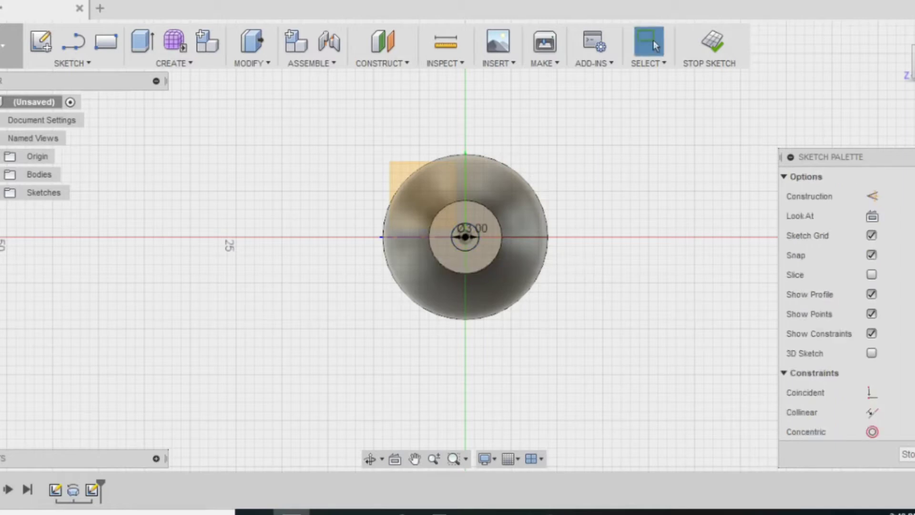
middle_click_drag(466, 237, 547, 268, "shift")
middle_click_drag(462, 257, 292, 198)
scroll(458, 258, "up", 1)
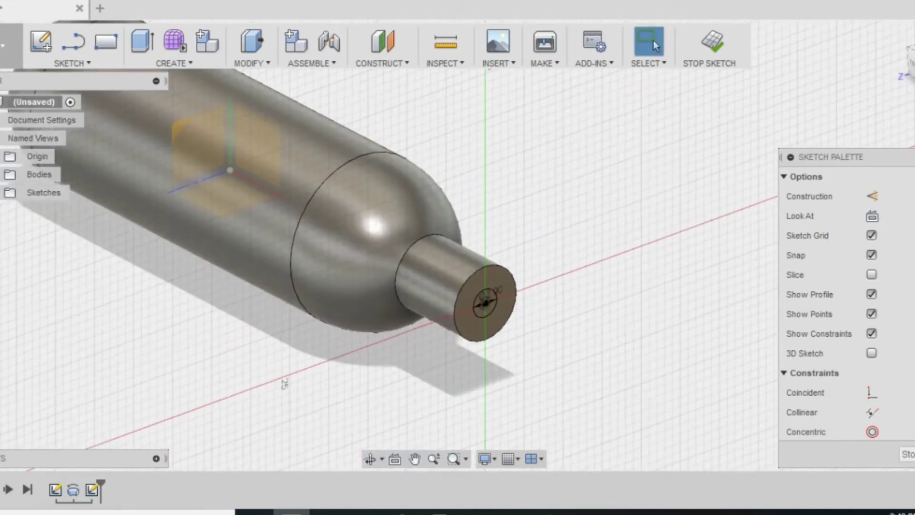
left_click(907, 454)
Step: Extrude the 3 mm circle by -1 mm as a cut into the neck's end face
scroll(676, 367, "down", 1)
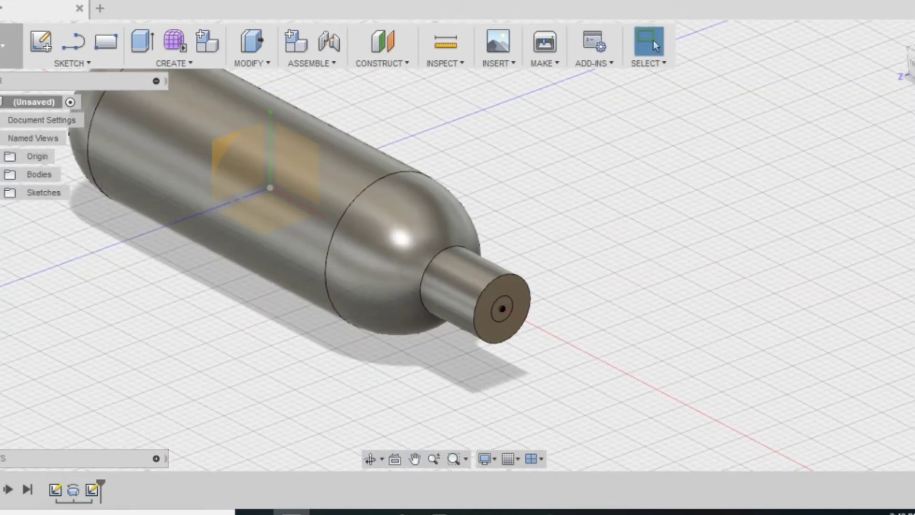
scroll(595, 339, "up", 3)
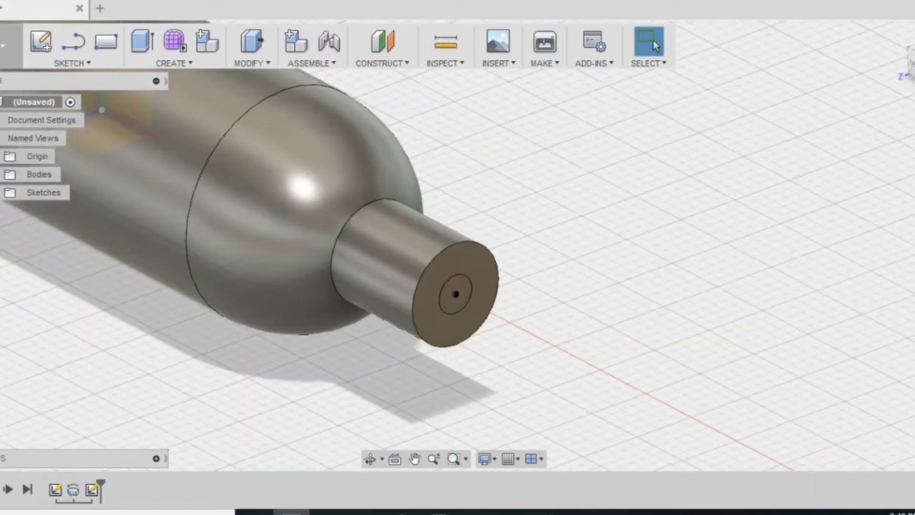
key("e")
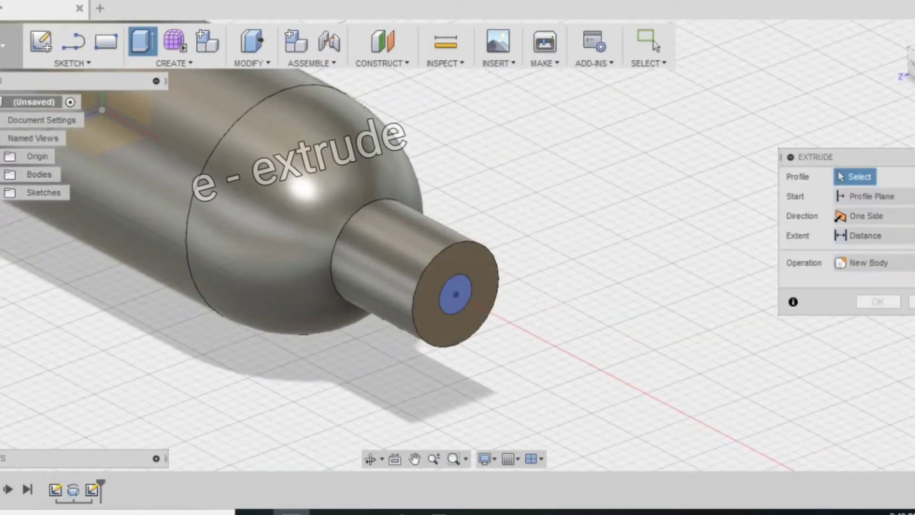
left_click(456, 294)
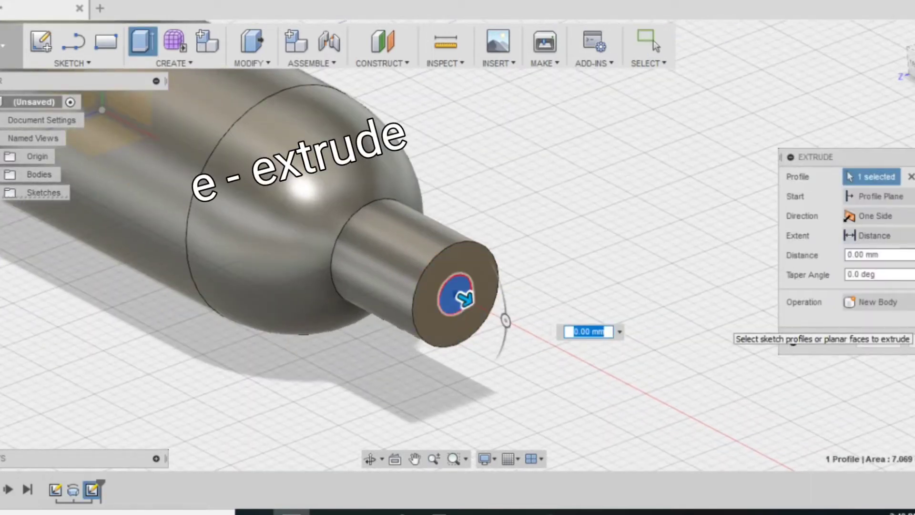
key("BackSpace")
type("-0")
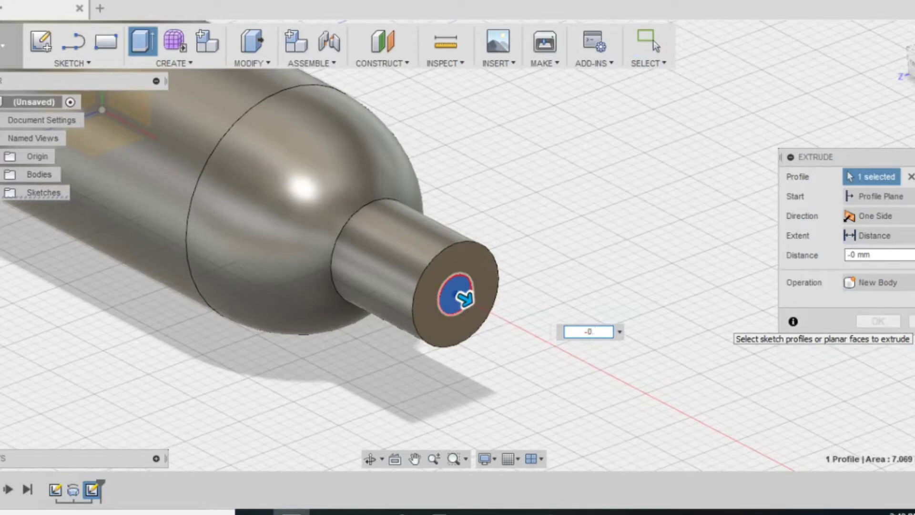
key("BackSpace")
type("1")
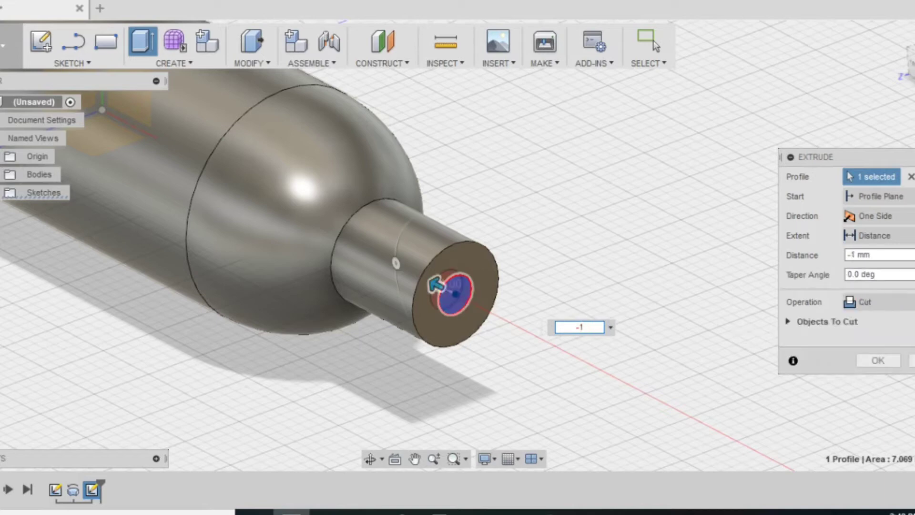
key("Return")
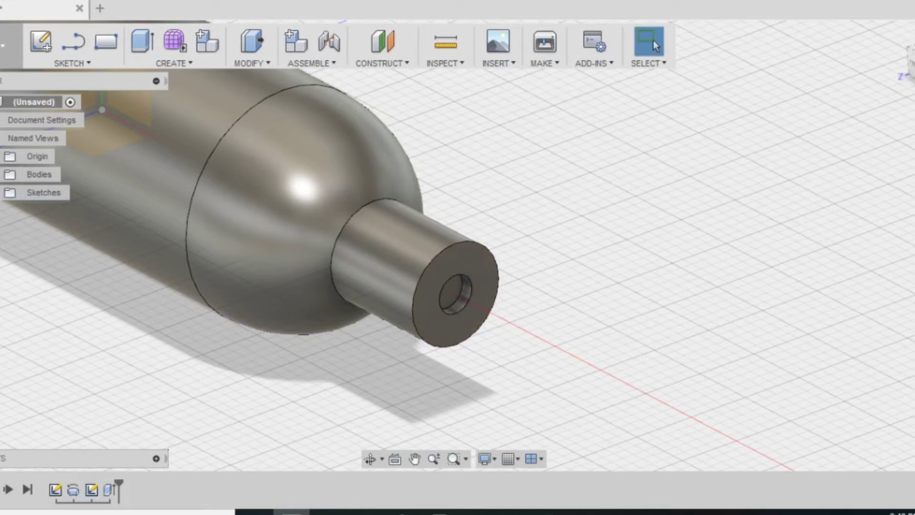
Step: Apply the Brass - Polished appearance to the whole body
scroll(613, 355, "down", 4)
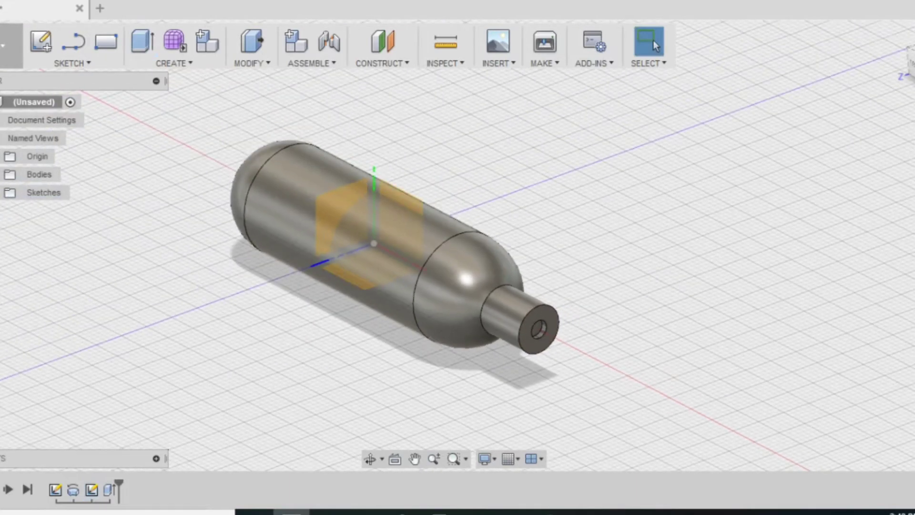
middle_click_drag(619, 330, 674, 366)
scroll(675, 366, "down", 1)
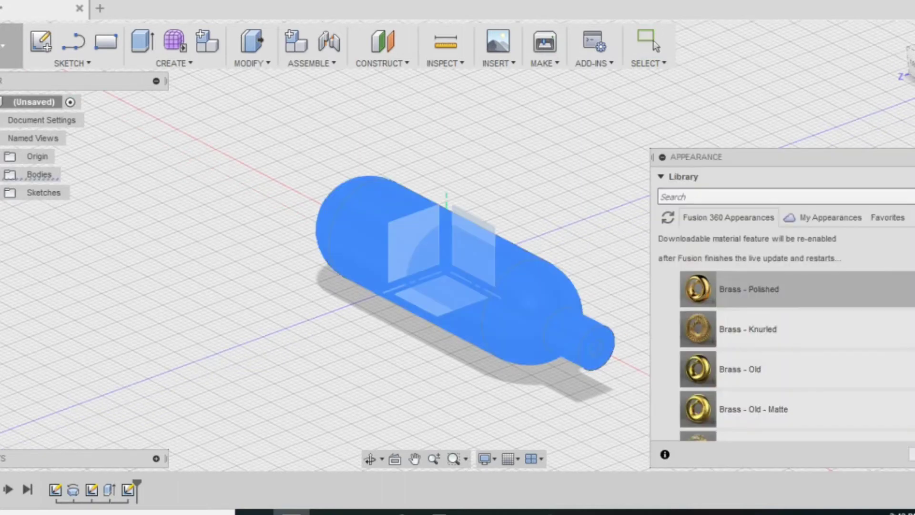
key("Escape")
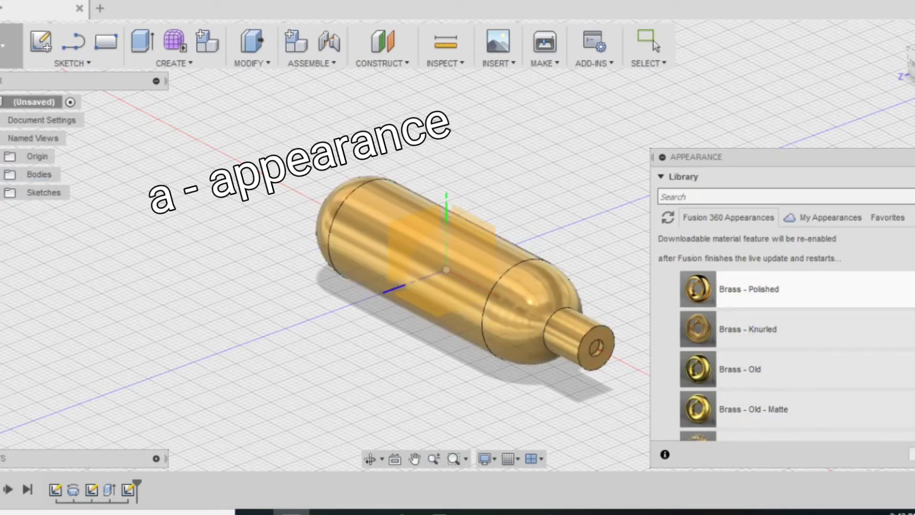
left_click(653, 40)
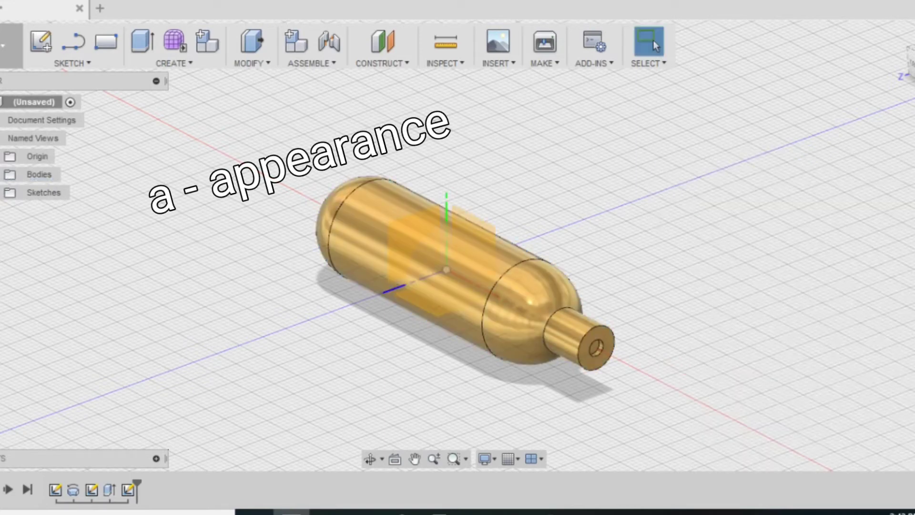
middle_click_drag(681, 187, 716, 224)
mouse_move(716, 224)
right_mouse_down()
mouse_move(796, 280)
mouse_move(730, 233)
right_mouse_up()
left_click(736, 262)
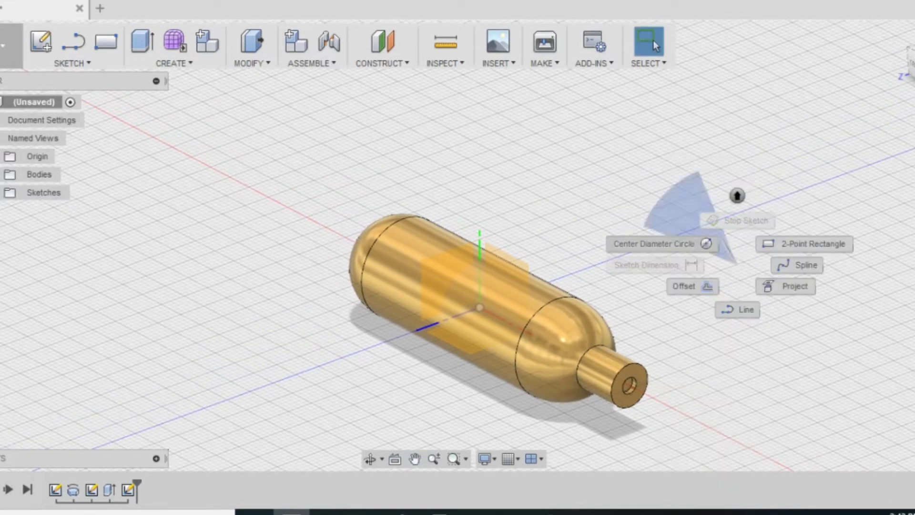
left_click(681, 244)
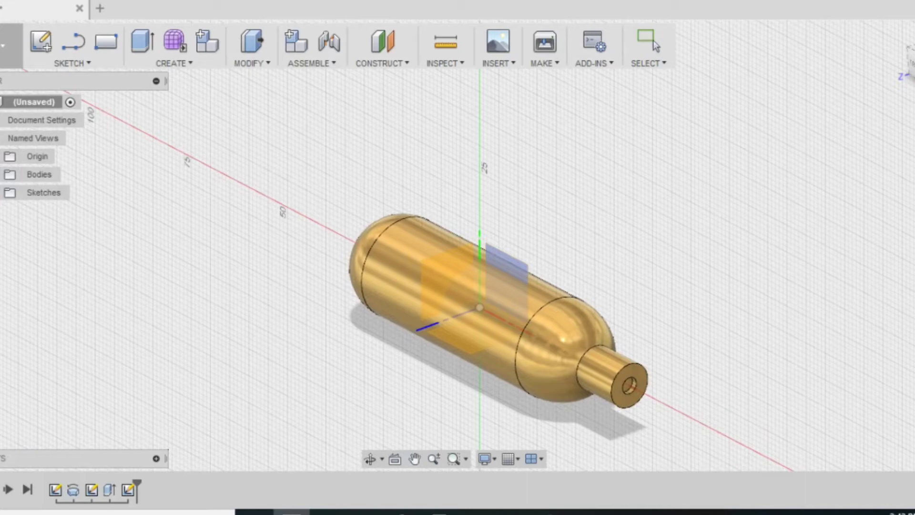
scroll(697, 307, "down", 1)
key("Escape")
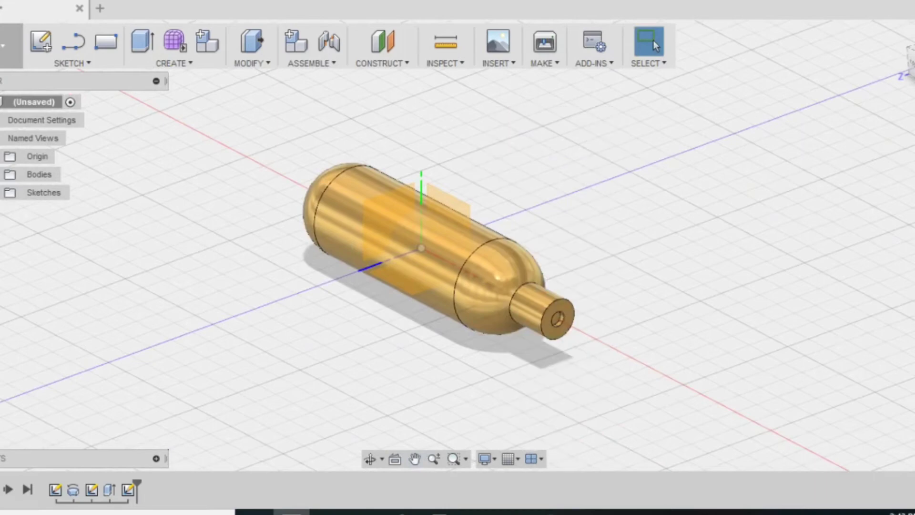
Step: Hide the origin planes and axes
right_click(571, 159)
left_click(657, 154)
mouse_move(657, 153)
middle_mouse_down()
mouse_move(797, 223)
mouse_move(858, 186)
mouse_move(854, 143)
mouse_move(744, 103)
mouse_move(663, 160)
middle_mouse_up()
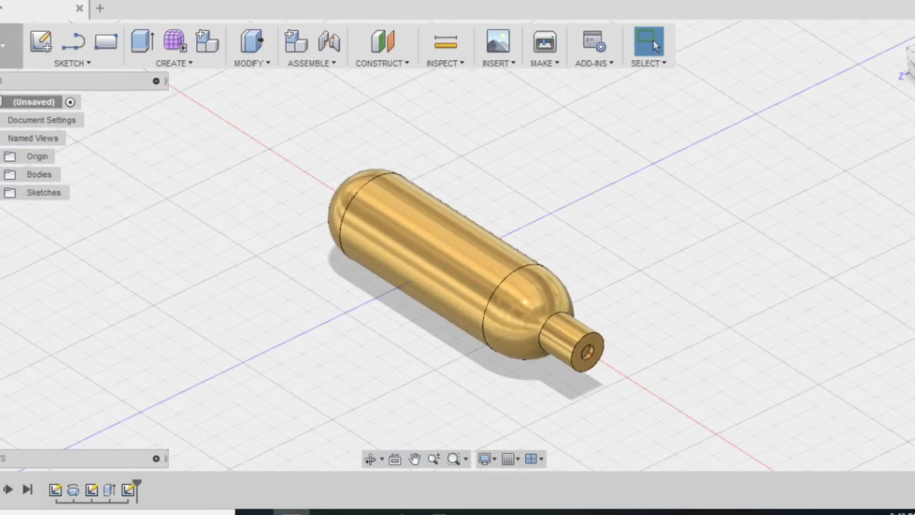
Step: Look at the body straight from the top and open the layout grid and snap options
middle_click_drag(466, 274, 506, 334, "shift")
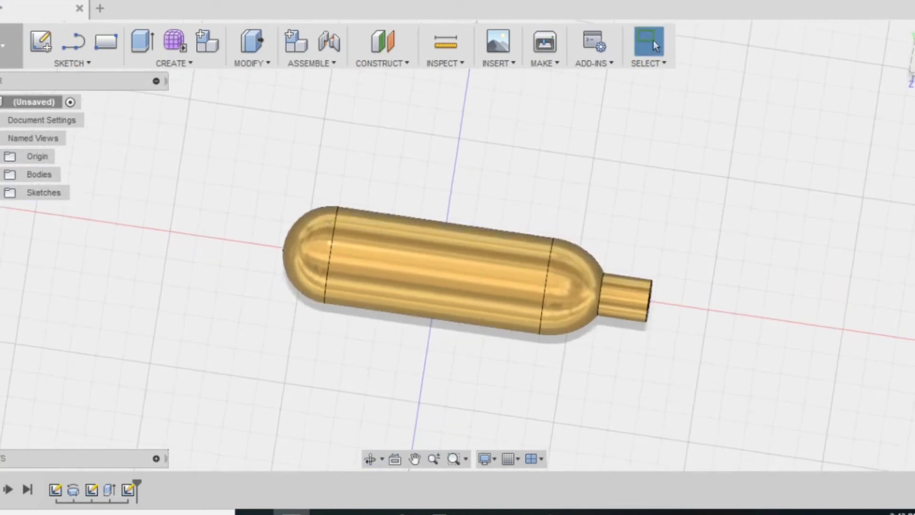
left_click(912, 59)
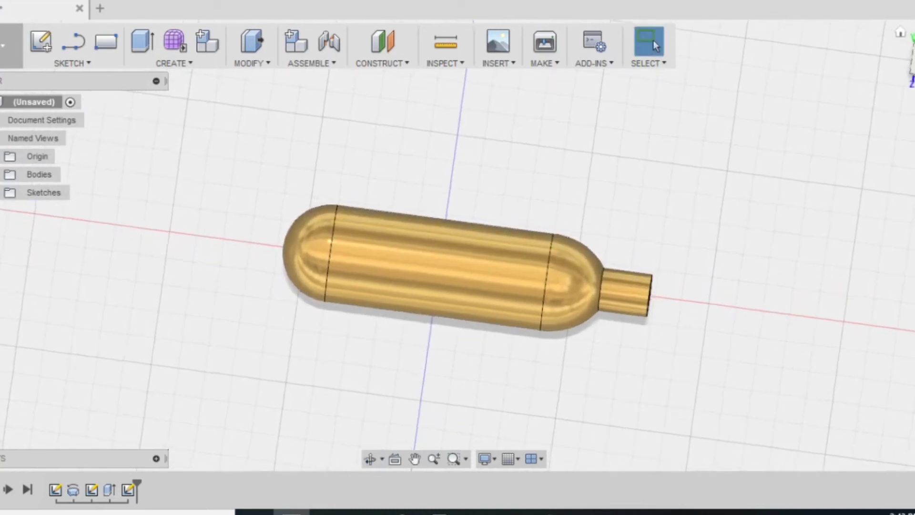
scroll(457, 257, "down", 1)
middle_click_drag(458, 258, 480, 264)
left_click(653, 40)
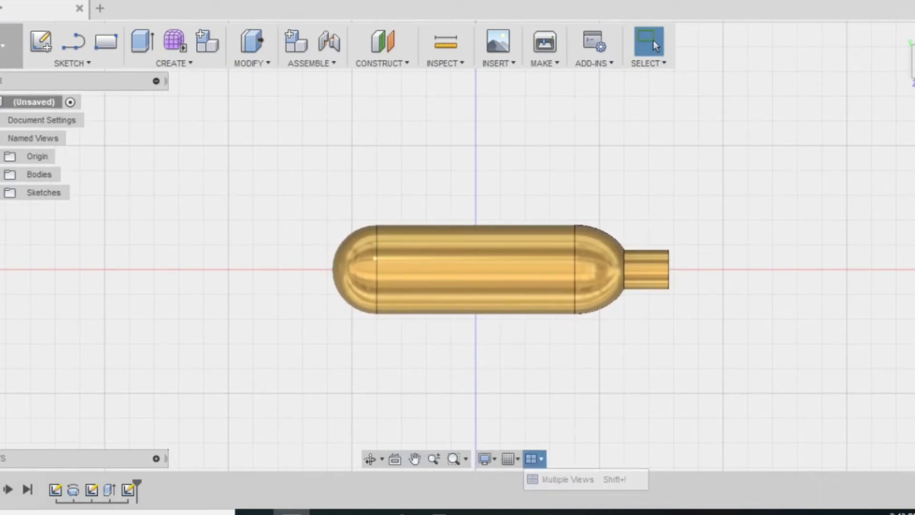
left_click(511, 458)
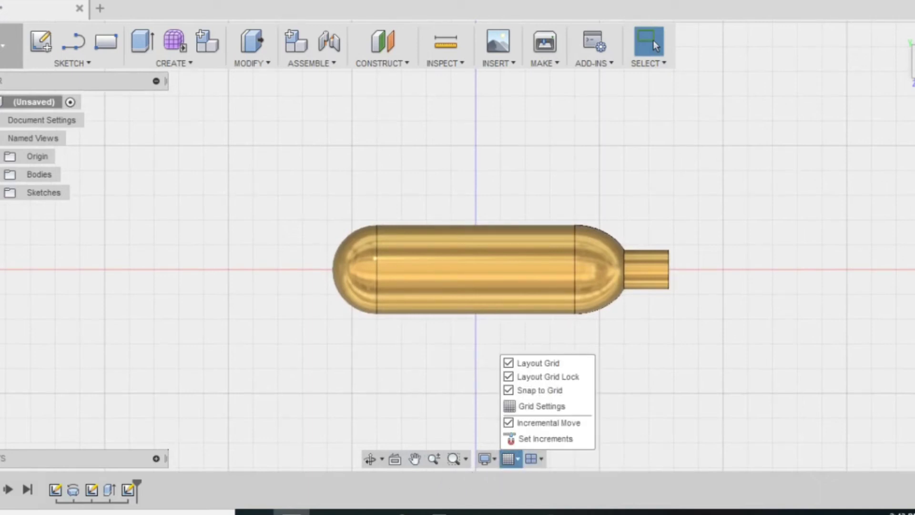